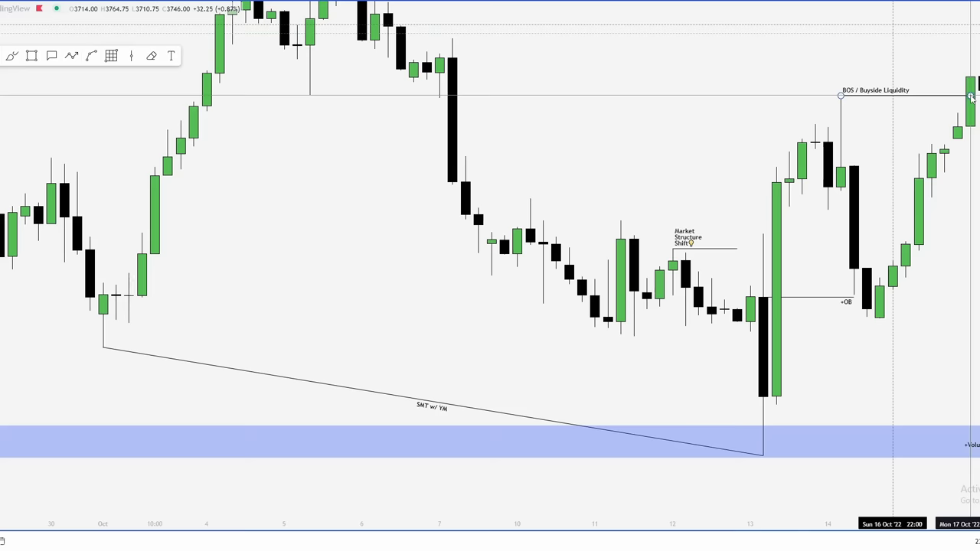
Step: Draw a two-zone red and green retracement from the 18 October swing high down to the 16 October swing low
left_click(2, 56)
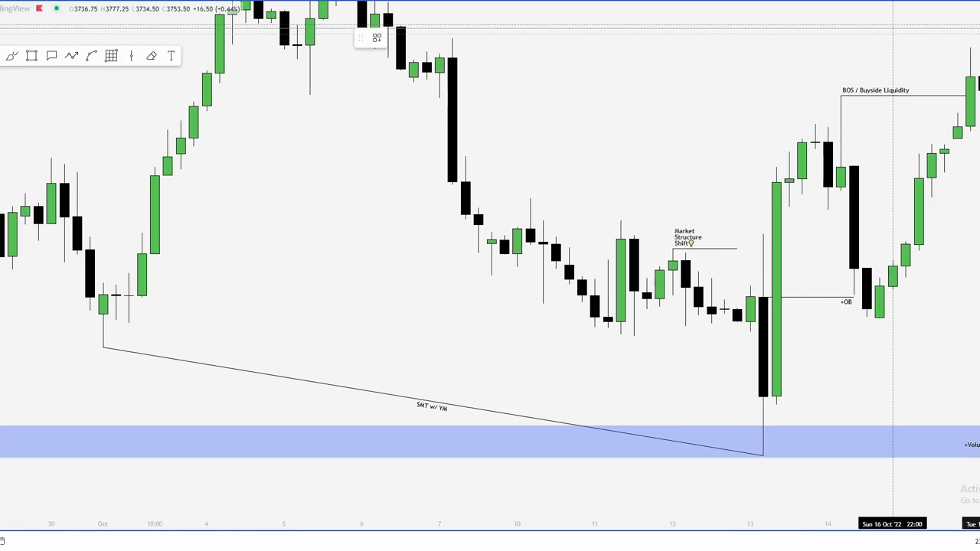
left_click(979, 29)
left_click(879, 318)
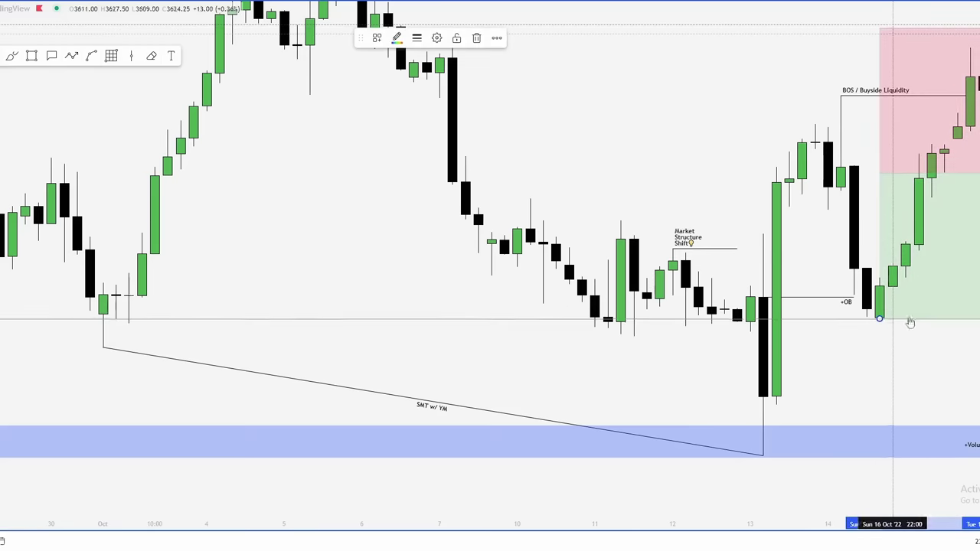
left_click_drag(892, 301, 857, 284)
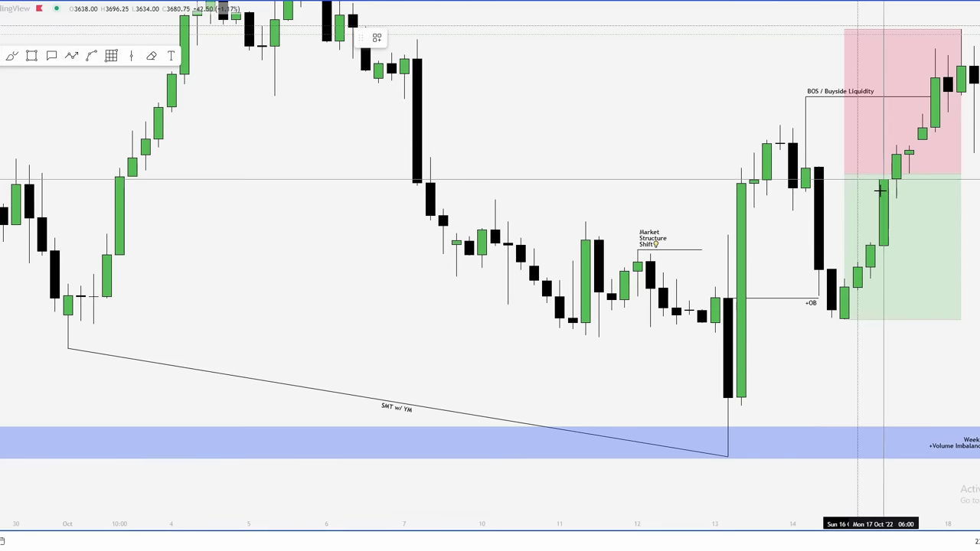
Step: Draw horizontal lines from the 17 October 10:00 candle's low and the 02:00 candle's high to the retracement's 18 October edge
left_click(901, 205)
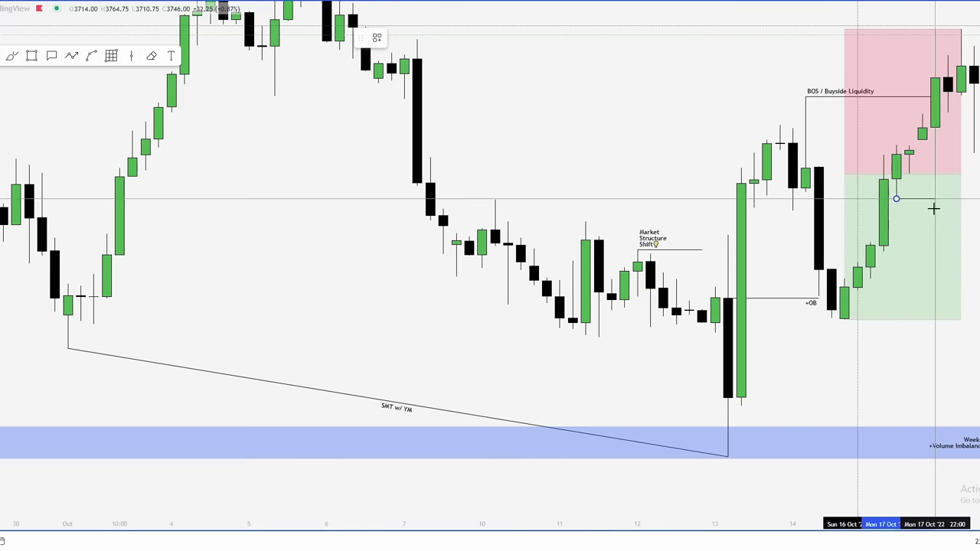
left_click(957, 204)
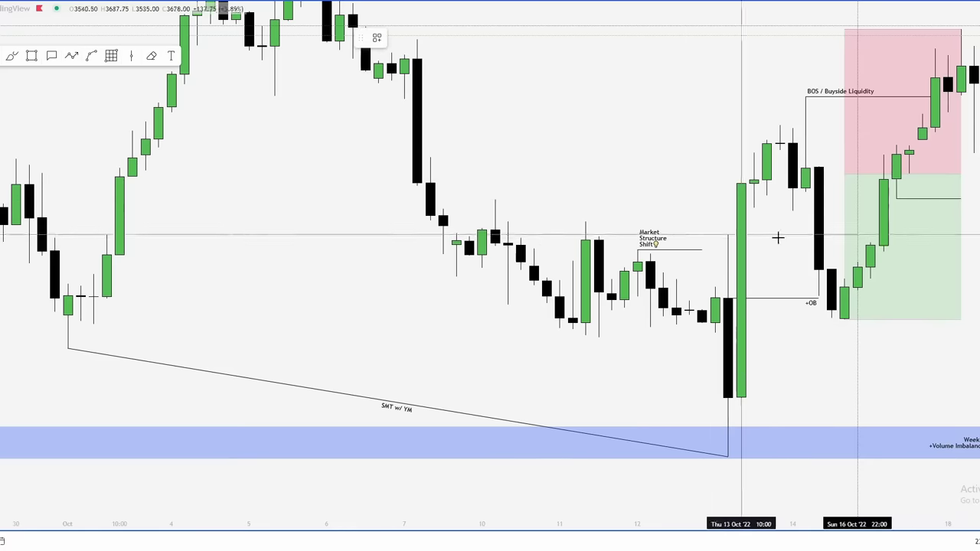
left_click(870, 244)
left_click(961, 243)
left_click(963, 253)
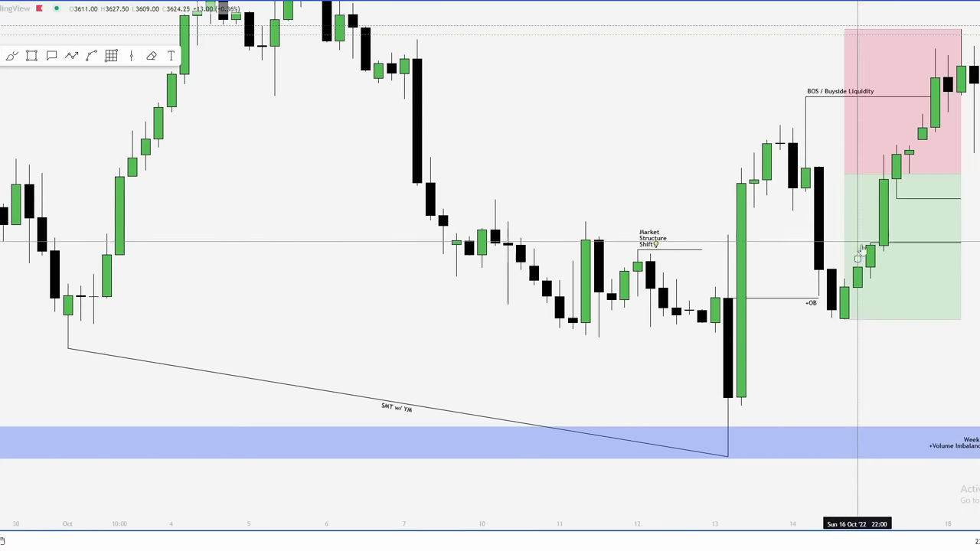
Step: Extend the start of both new gap lines back to the large down candle of 14 October 10:00
left_click(870, 243)
left_click_drag(870, 243, 819, 245)
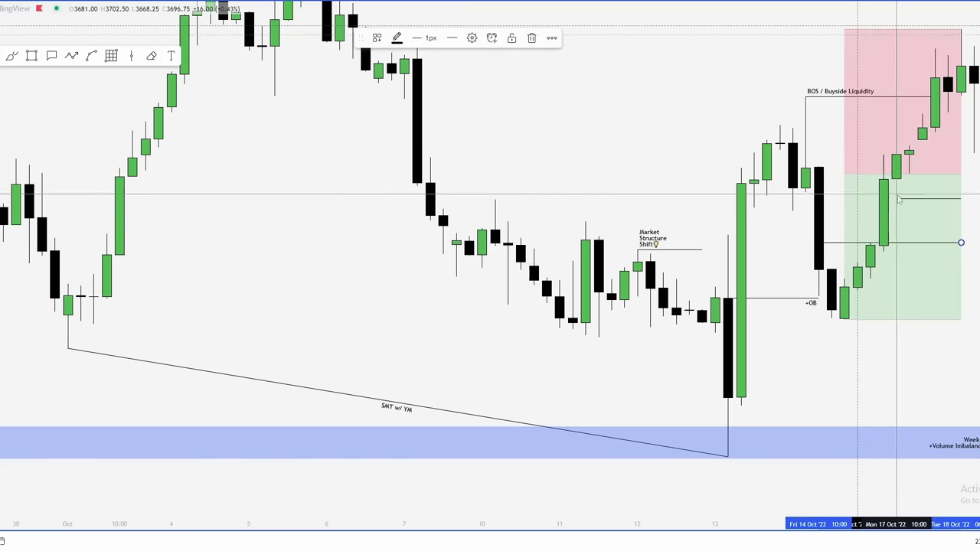
left_click_drag(896, 201, 804, 207)
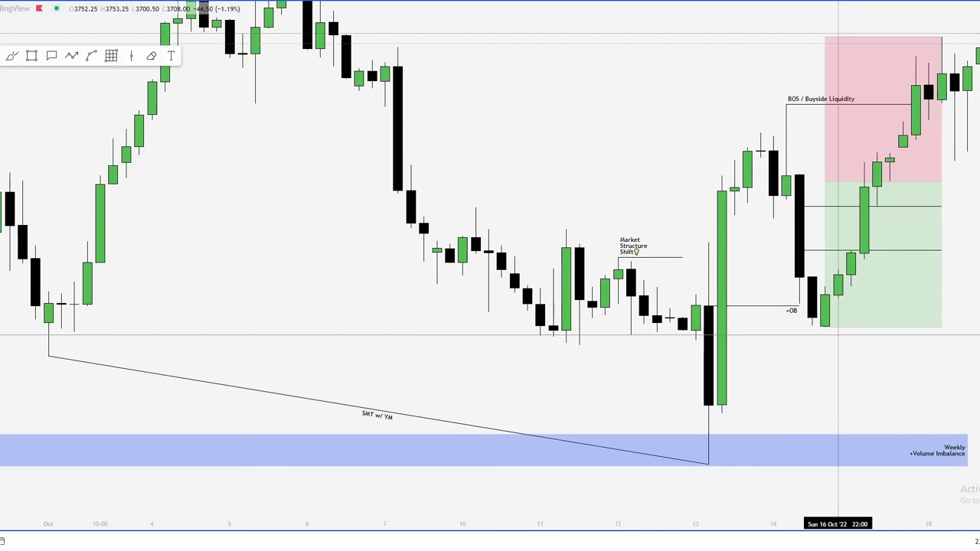
Step: Extend the ends of both gap lines forward, the lower one to 21 October and the upper one to 20 October
left_click_drag(838, 335, 720, 343)
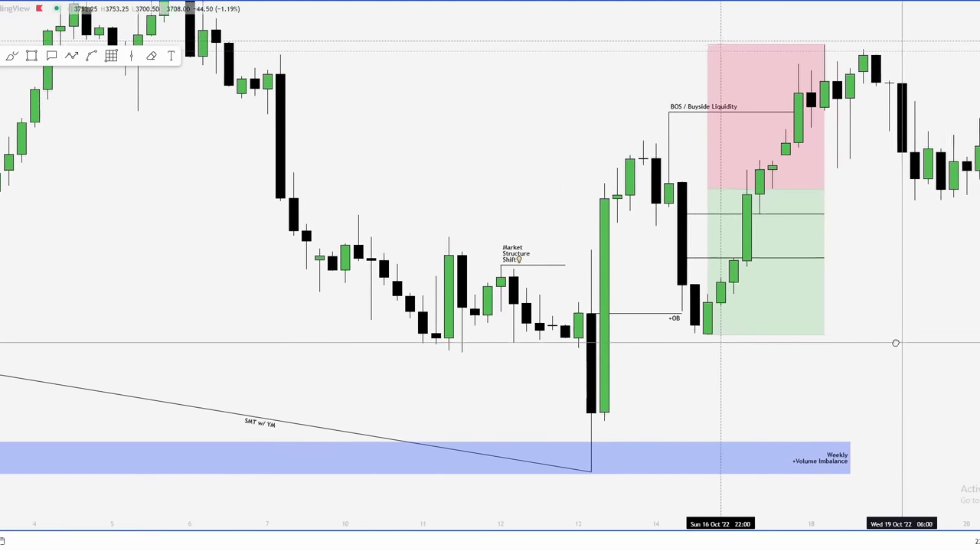
left_click_drag(896, 343, 823, 335)
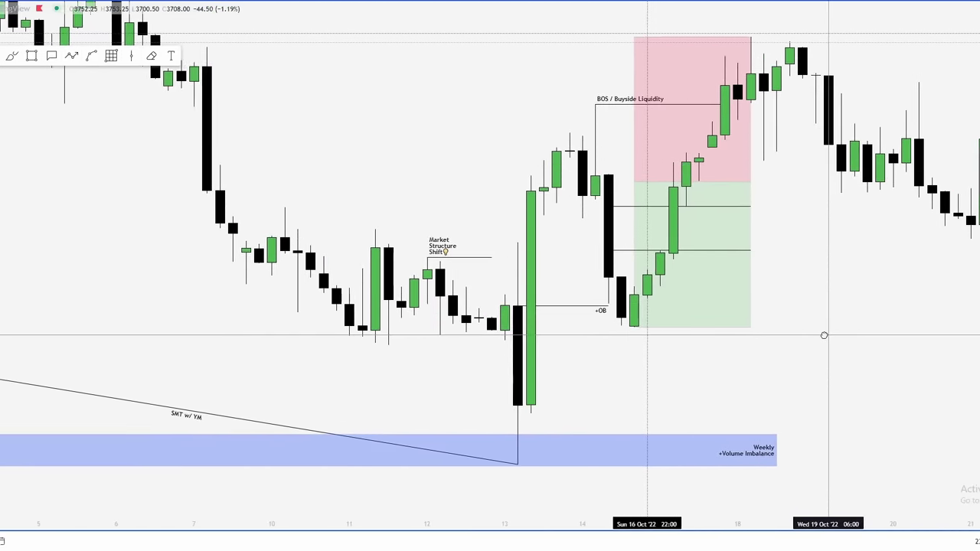
left_click(751, 251)
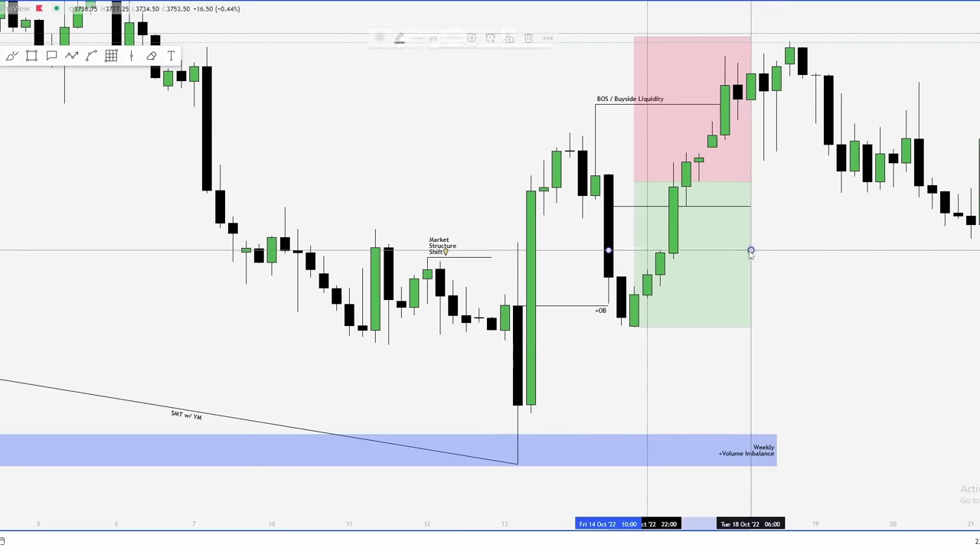
left_click_drag(750, 251, 970, 251)
left_click(625, 195)
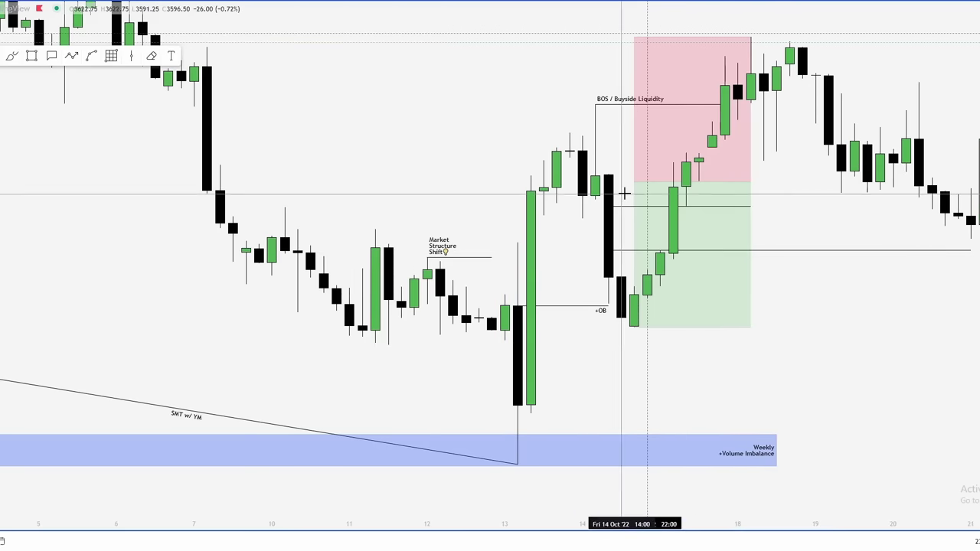
left_click_drag(750, 206, 932, 223)
left_click(879, 233)
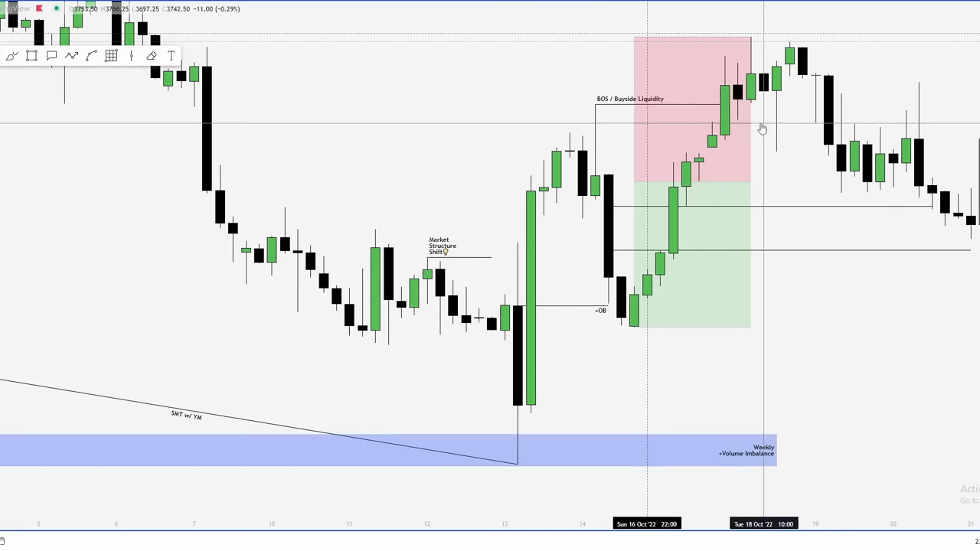
Step: Remove the BOS / Buyside Liquidity line and draw a horizontal trend line forward from the 18 October 06:00 swing high
key("ctrl+z")
left_click(2, 17)
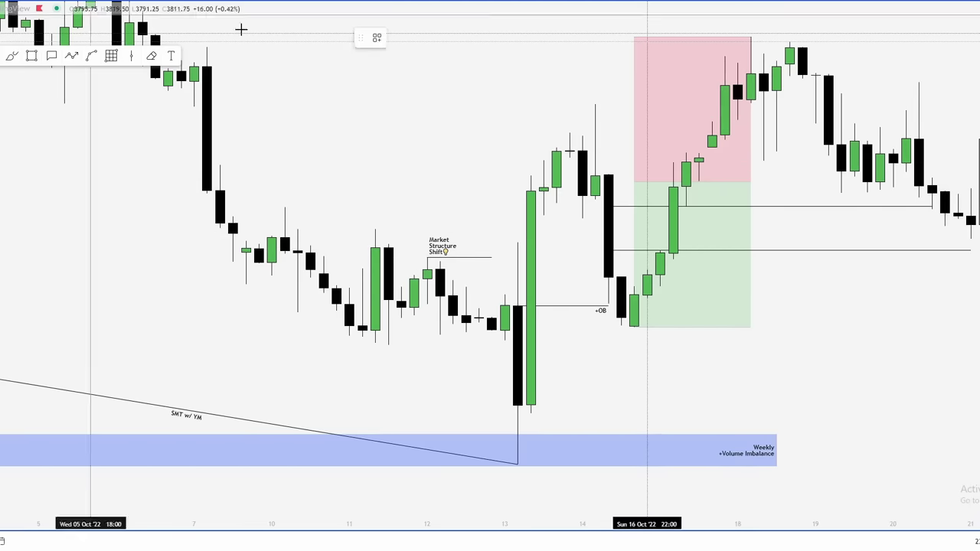
left_click(751, 36)
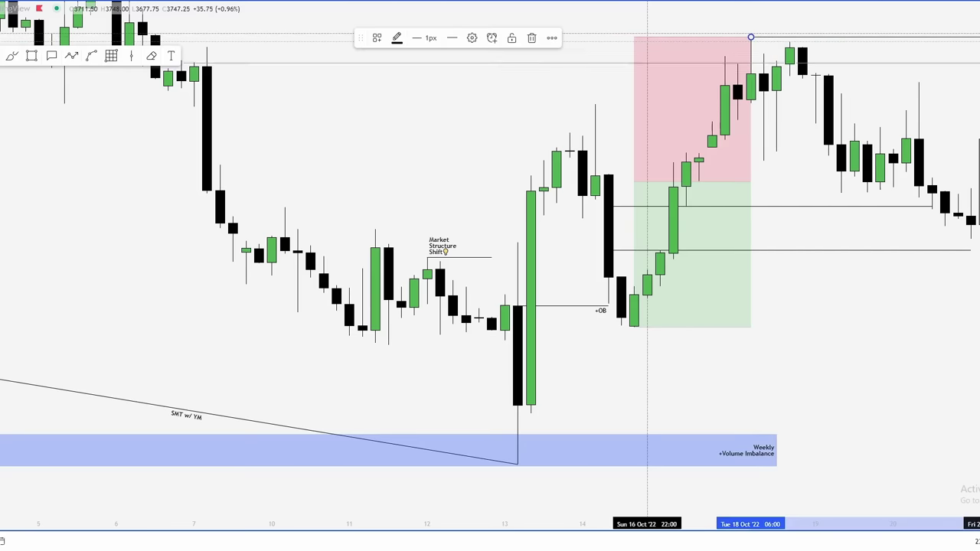
double_click(974, 37)
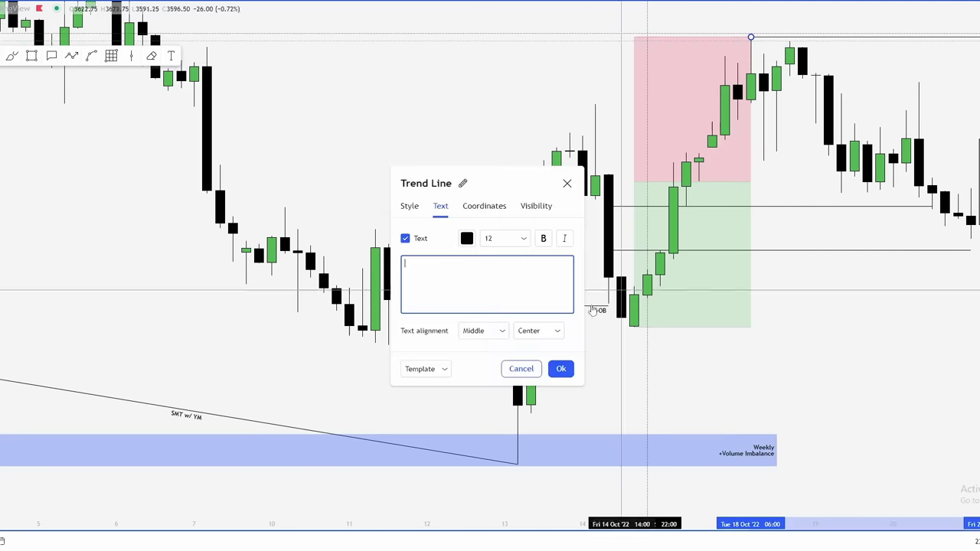
Step: Label the new swing-high line "Buyside Liquidity" by applying a saved trend line template
left_click(437, 370)
left_click(448, 423)
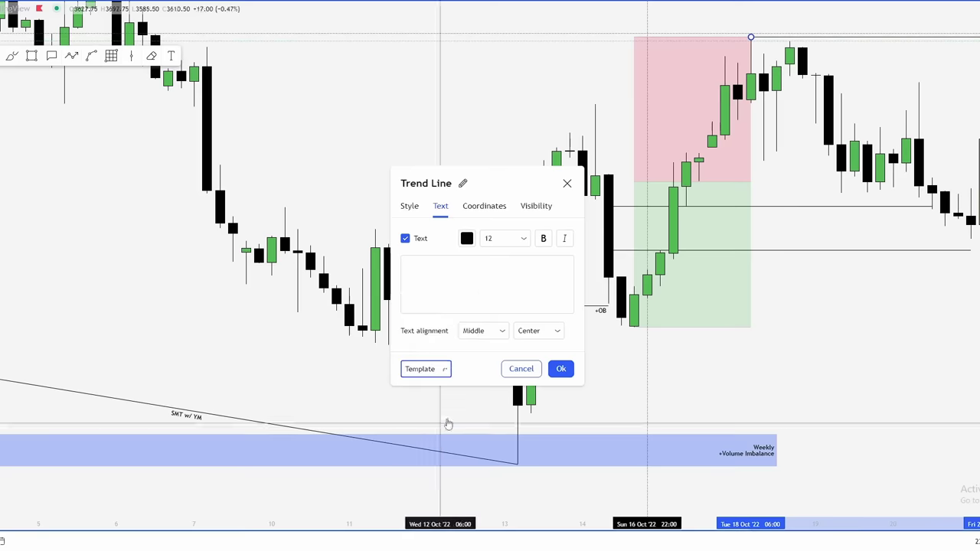
left_click(560, 369)
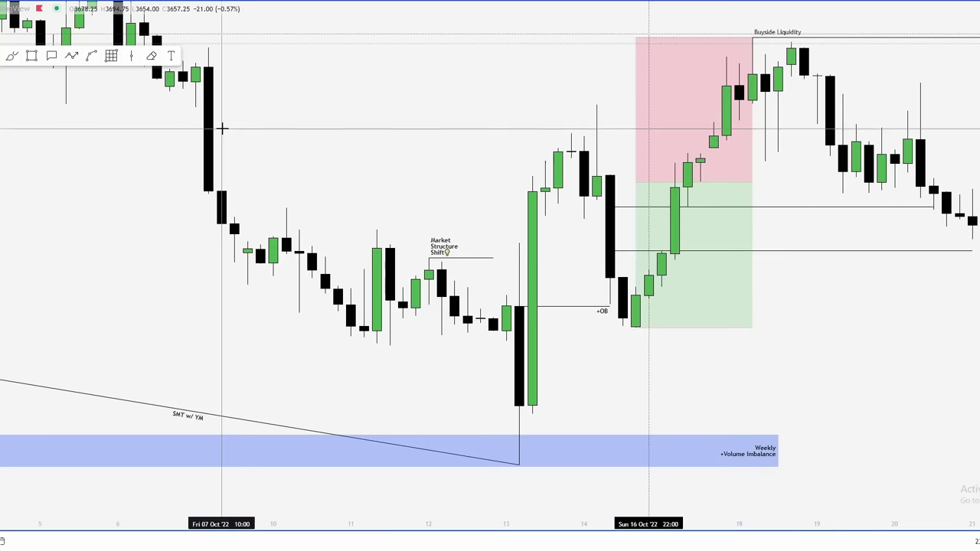
Step: Switch the chart to the 5-minute interval and view the 21 October killzones
type("5")
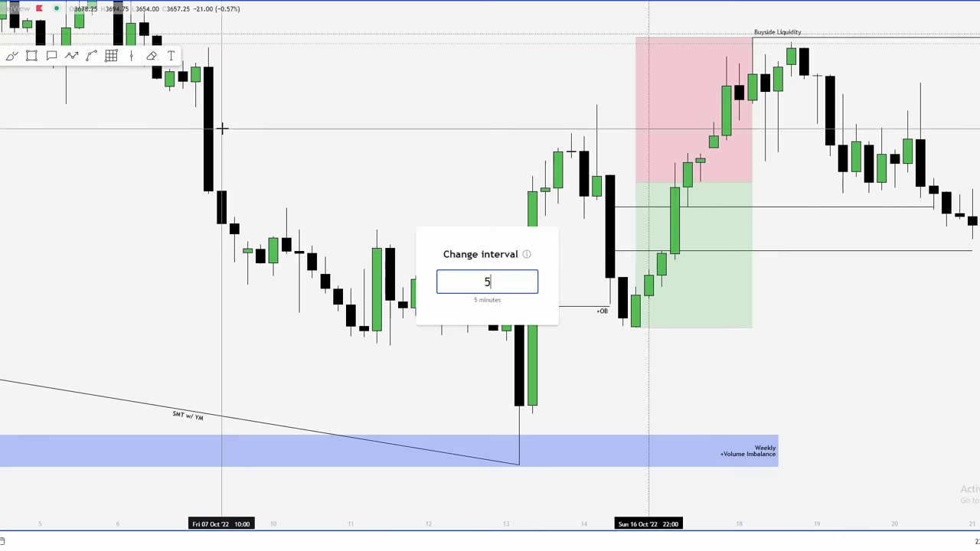
key("Return")
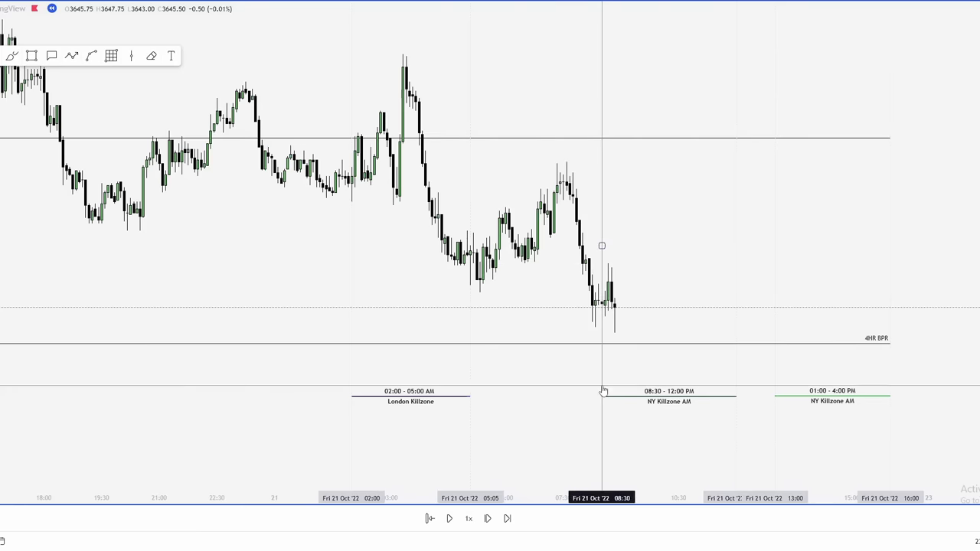
left_click_drag(603, 391, 602, 386)
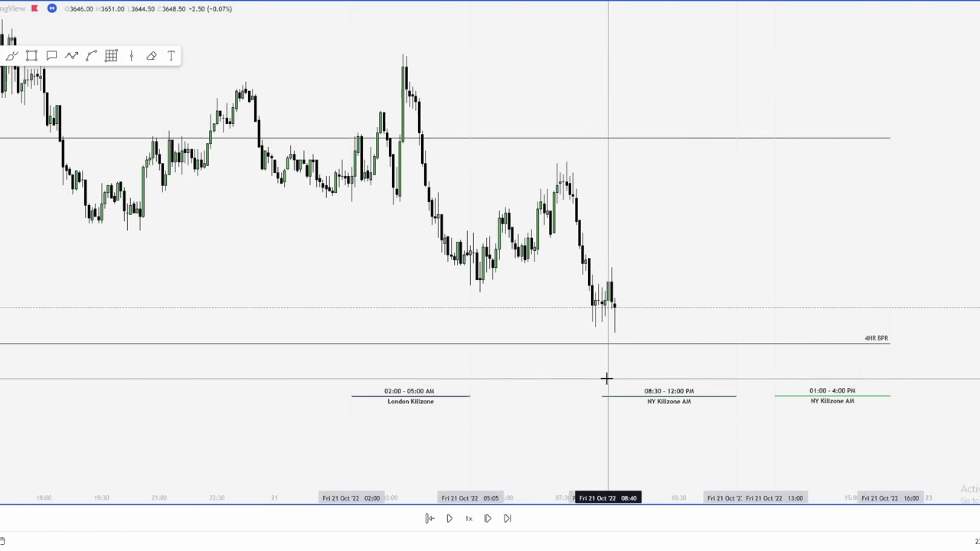
left_click_drag(847, 285, 886, 282)
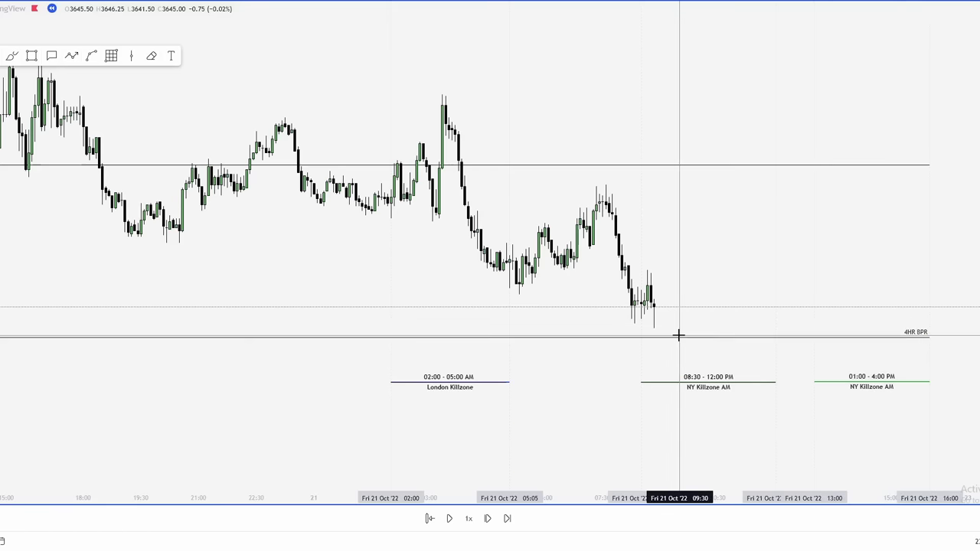
Step: Sketch a rising zigzag price path with the brush from the last candle, and delete the sketch
left_click(11, 58)
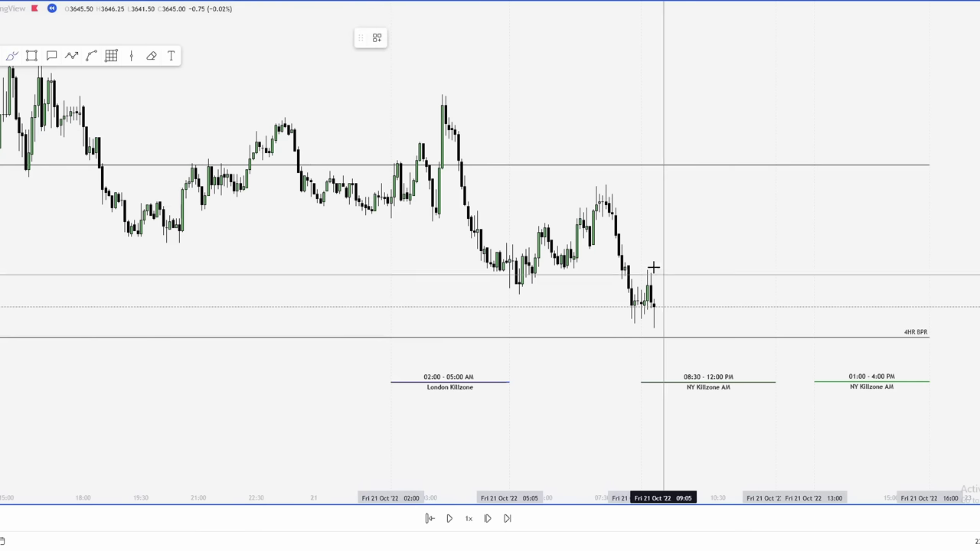
left_click_drag(667, 320, 749, 230)
left_click_drag(814, 70, 871, 26)
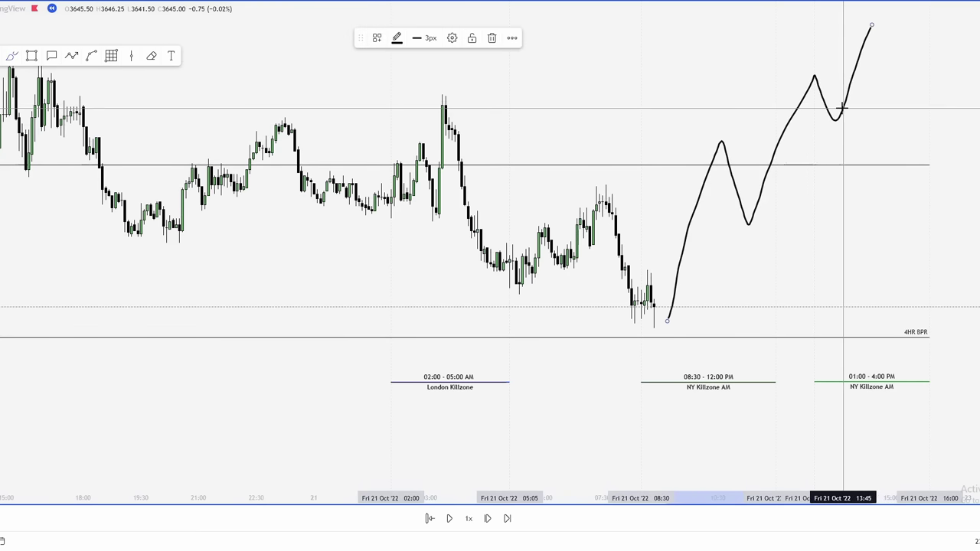
key("Delete")
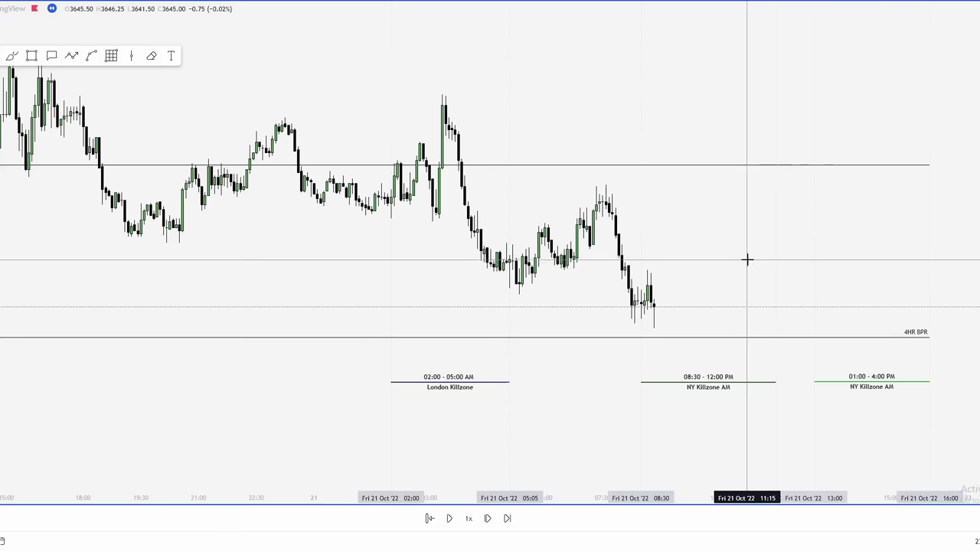
Step: Reposition the floating set of drawing tools slightly lower over the chart
left_click_drag(979, 329, 979, 344)
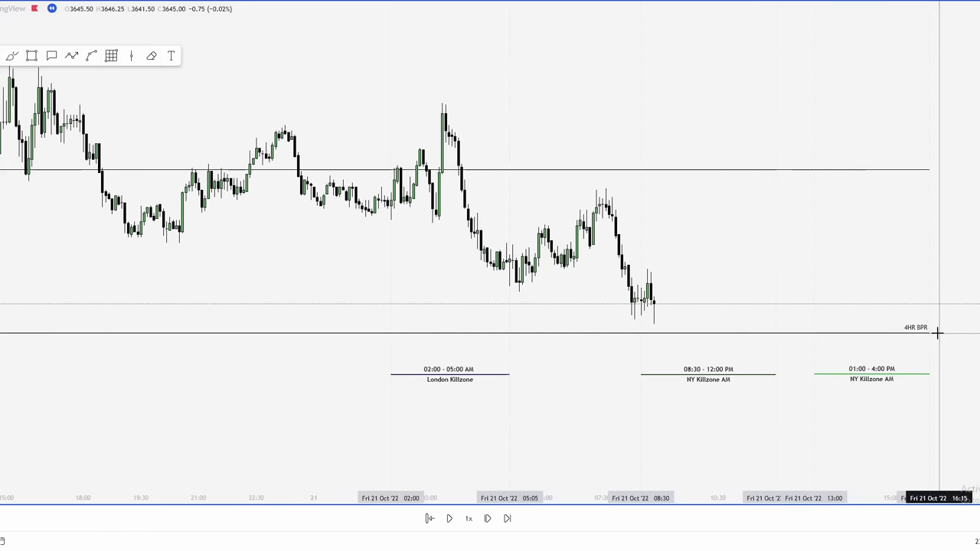
left_click_drag(979, 350, 979, 372)
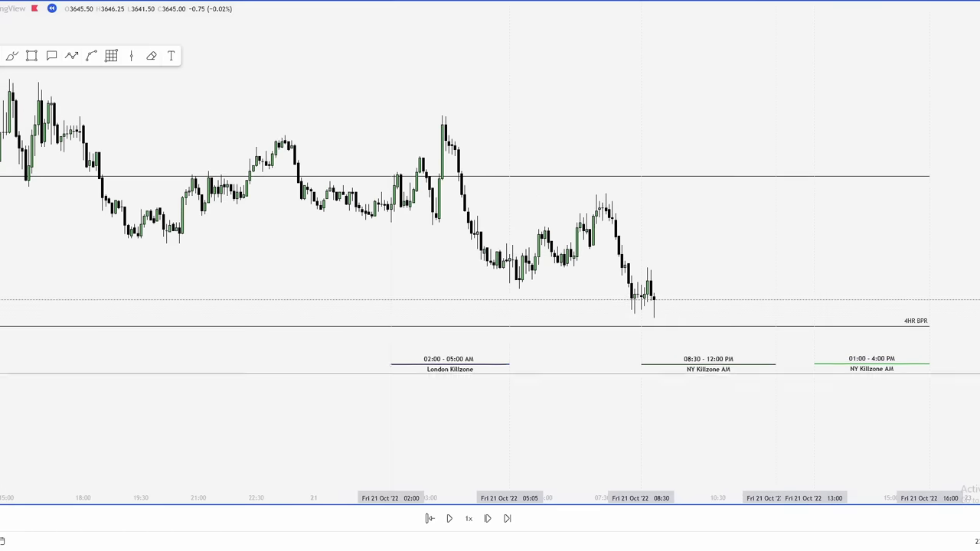
scroll(979, 364, "down", 1)
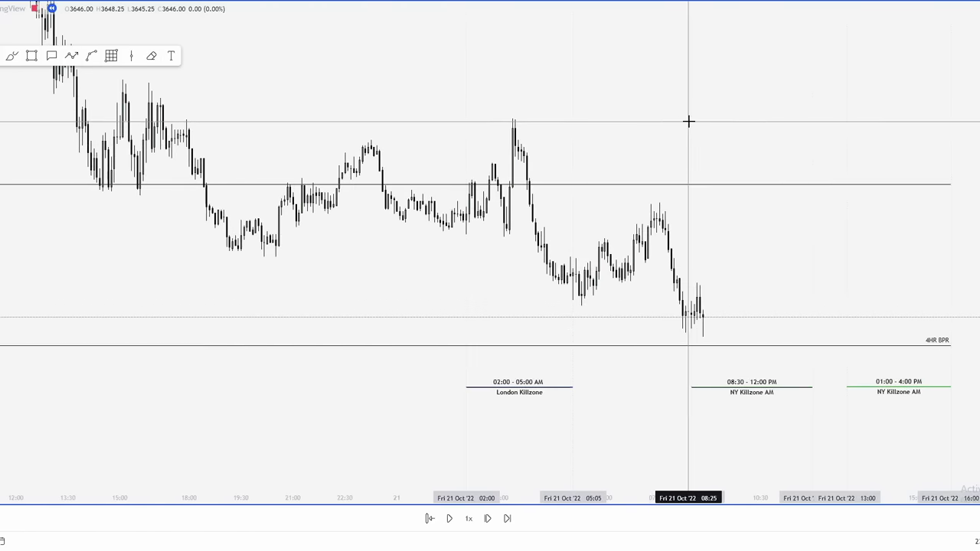
left_click_drag(0, 55, 0, 78)
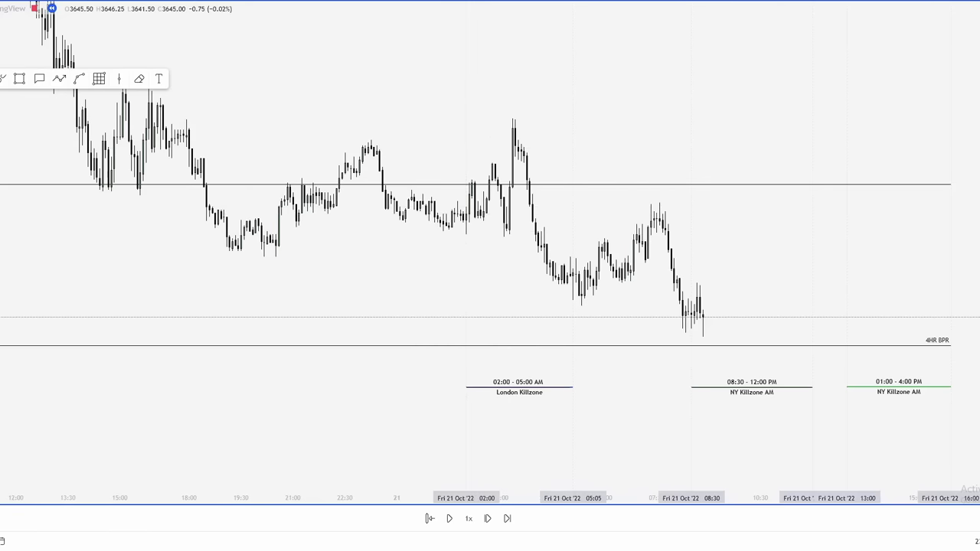
Step: Try horizontal lines from the 21 October 07:35 and 03:20 swing highs to the end of the NY AM killzone, and remove them
left_click(659, 203)
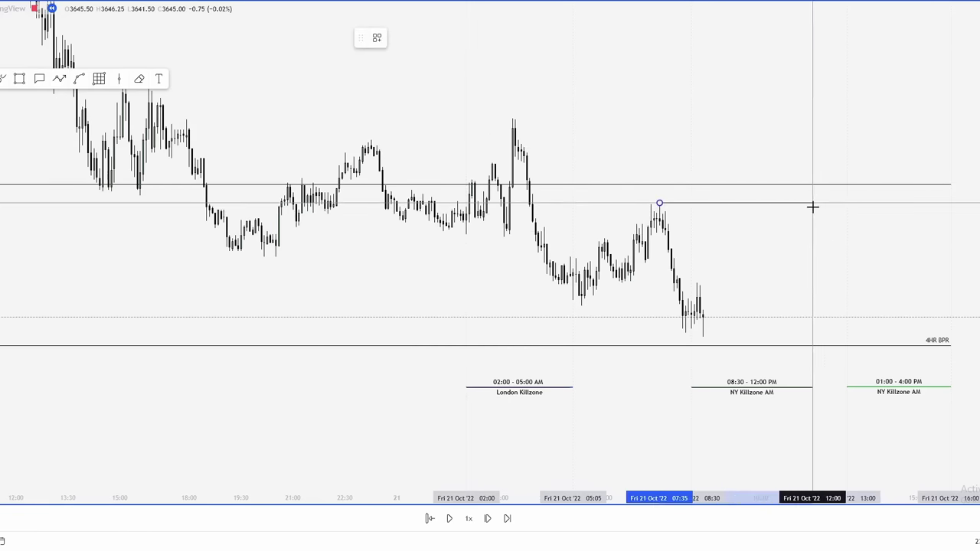
key("Escape")
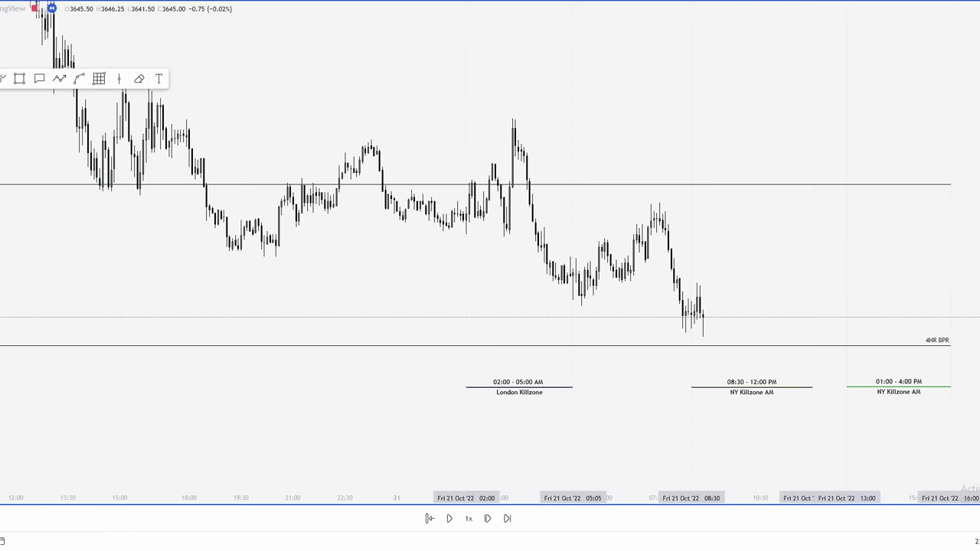
left_click(513, 118)
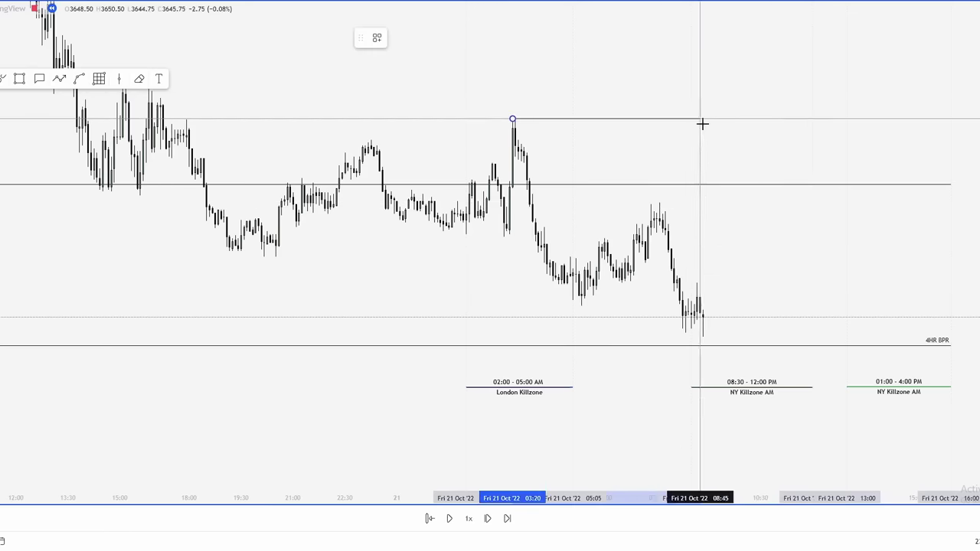
left_click(812, 121)
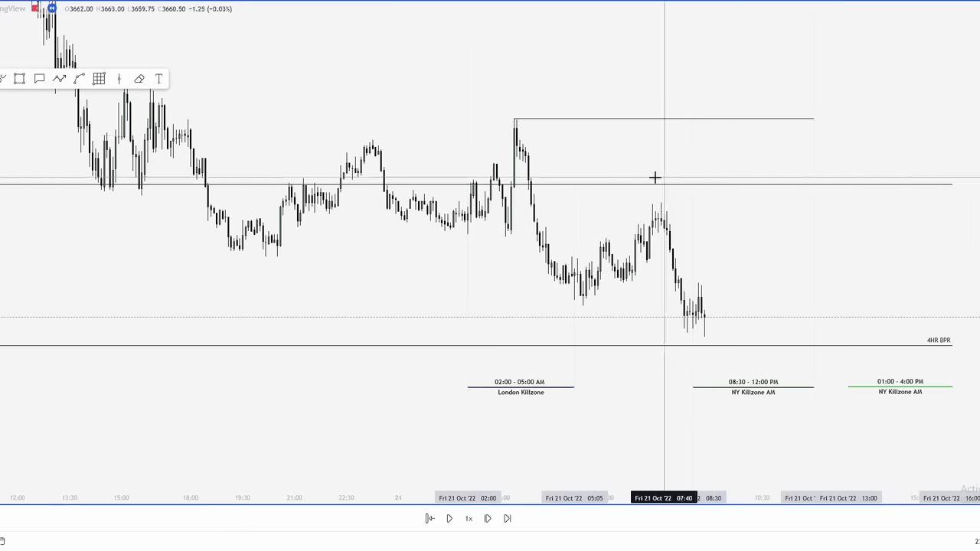
right_click(573, 122)
key("Delete")
Step: Draw a horizontal line from the 20 October 15:00 swing high to the end of the NY AM killzone
scroll(522, 127, "down", 1)
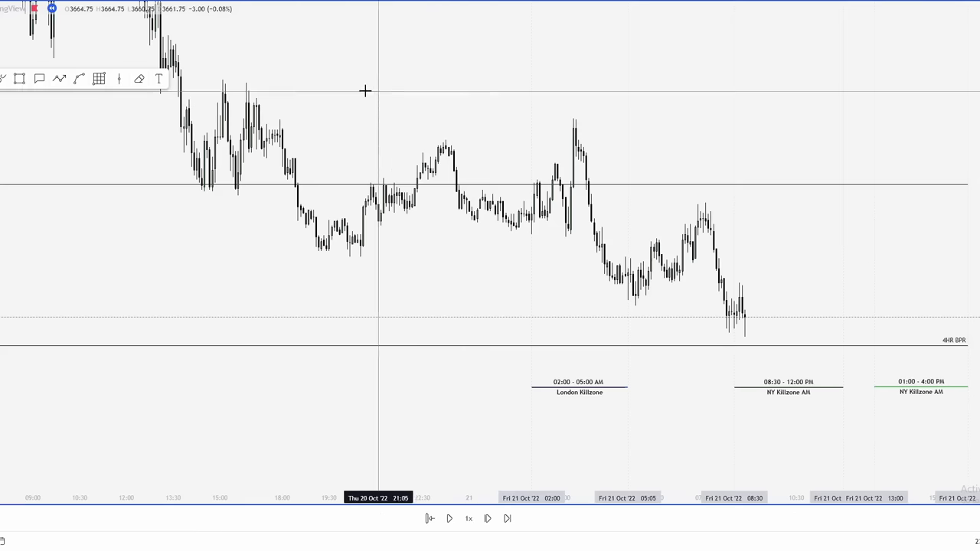
left_click(219, 79)
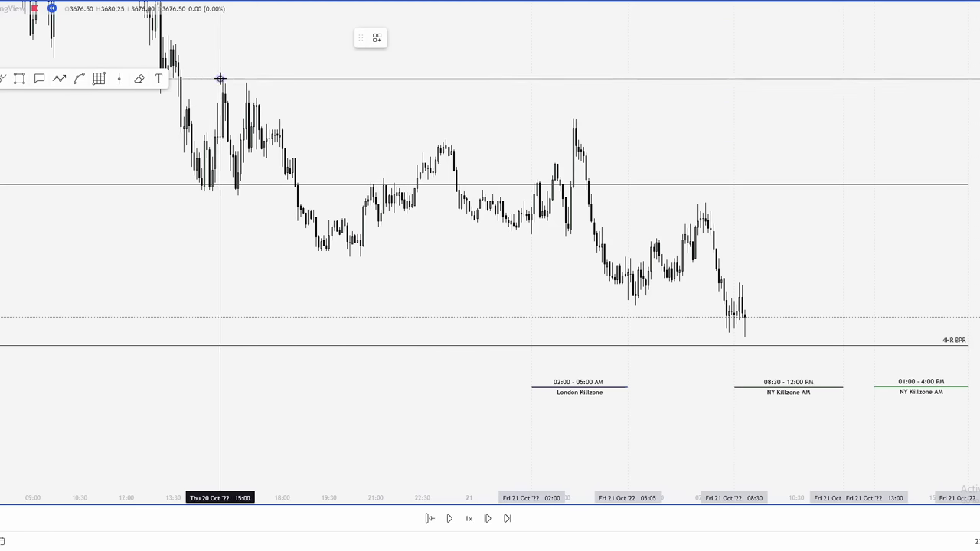
left_click(839, 96)
left_click_drag(805, 107, 765, 214)
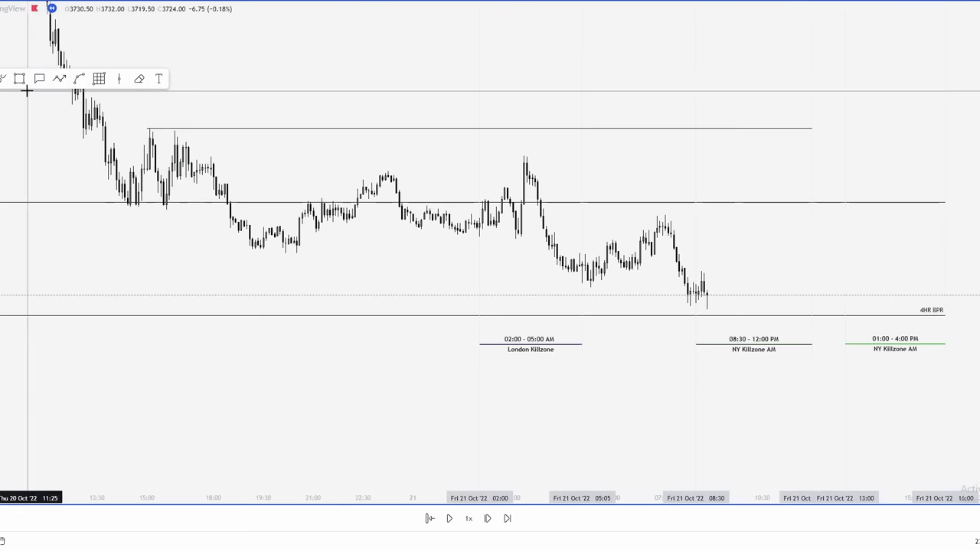
Step: Change the chart to the 15-minute interval and on to the 1-hour interval
type("15")
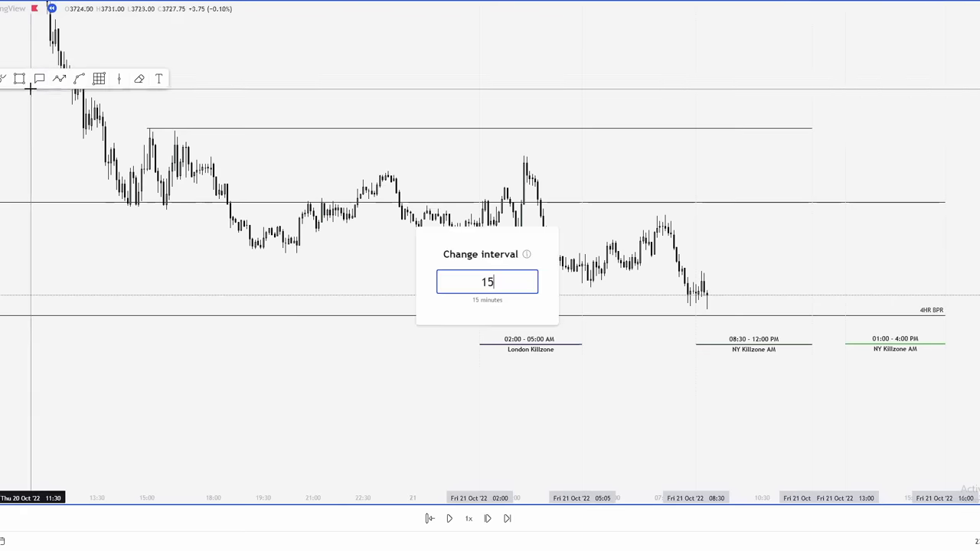
key("Return")
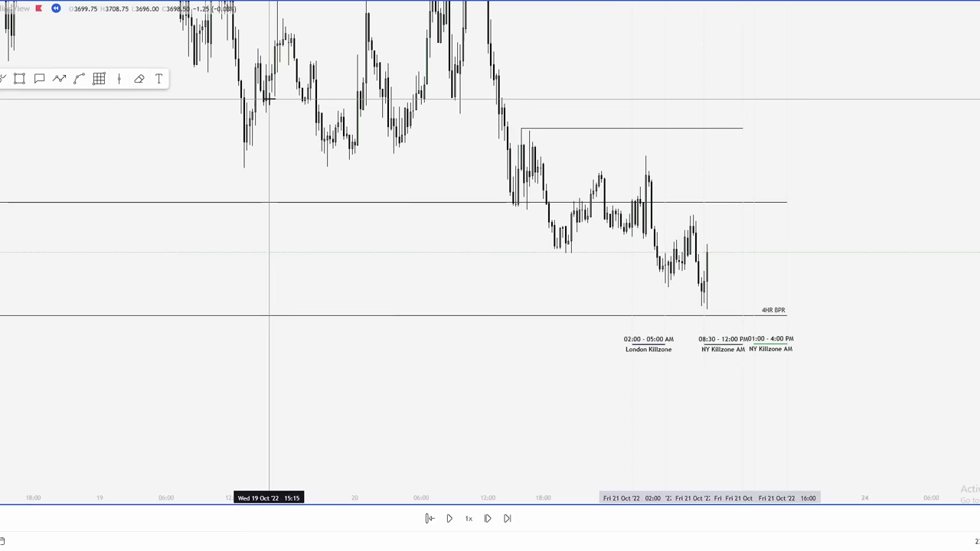
type("1H")
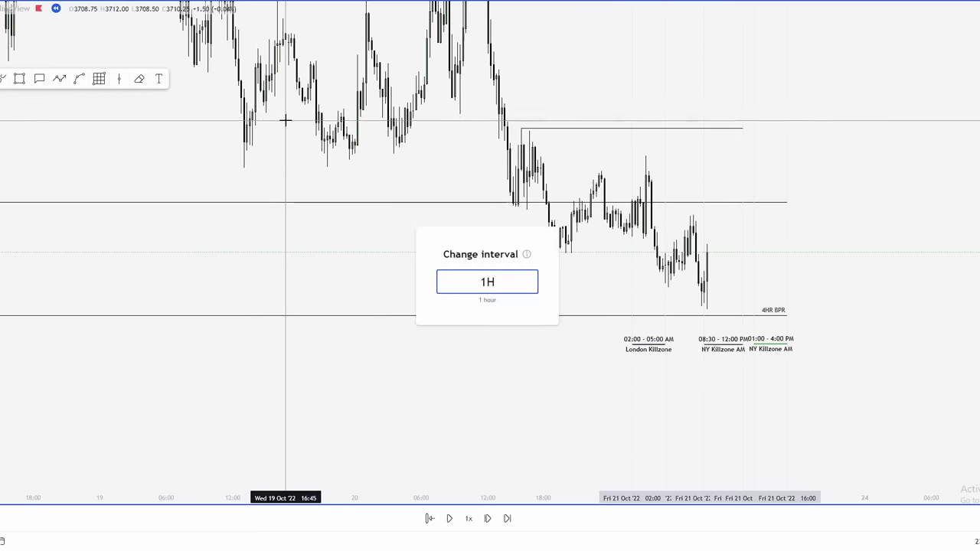
key("Return")
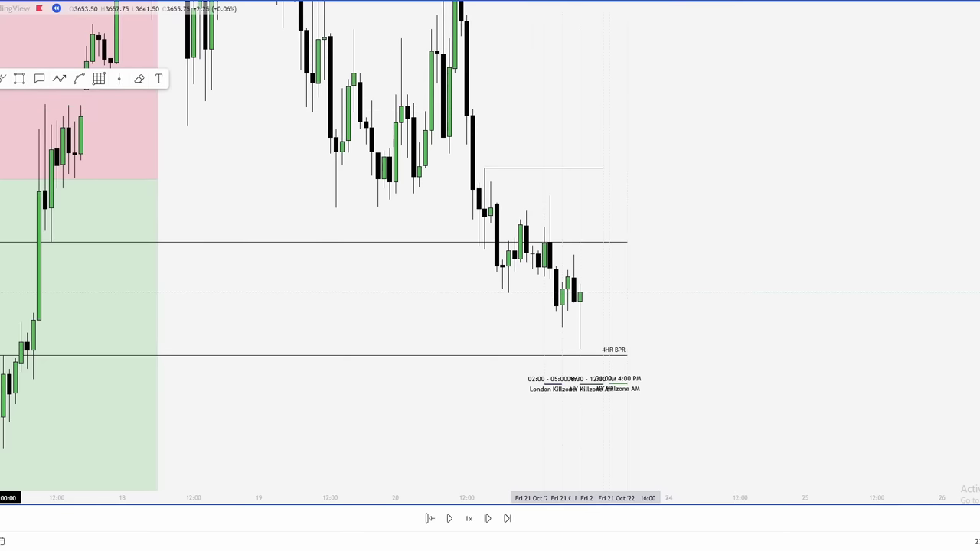
Step: Draw a horizontal line from the 20 October 13:00 candle to 21 October 16:00 and label it 1HR -FVG
left_click(472, 104)
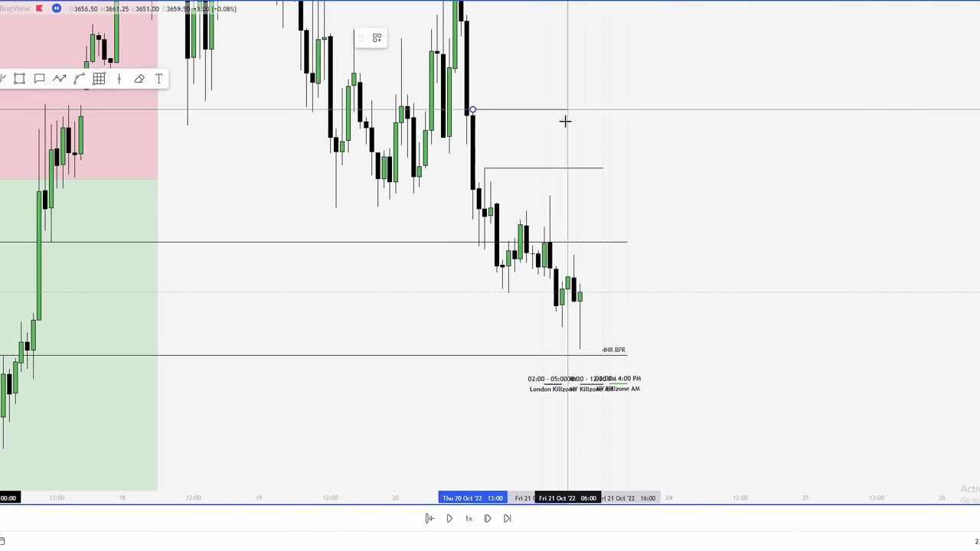
left_click(624, 121)
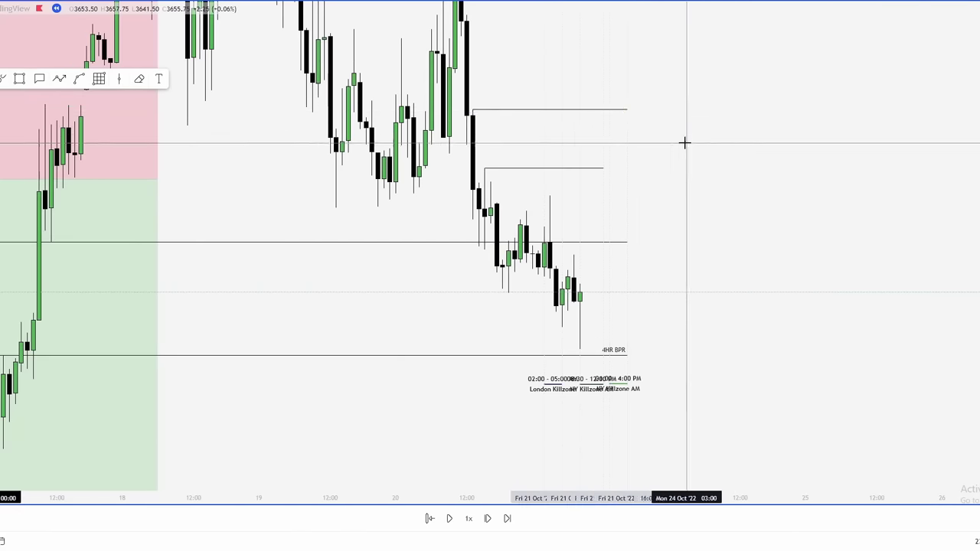
double_click(627, 111)
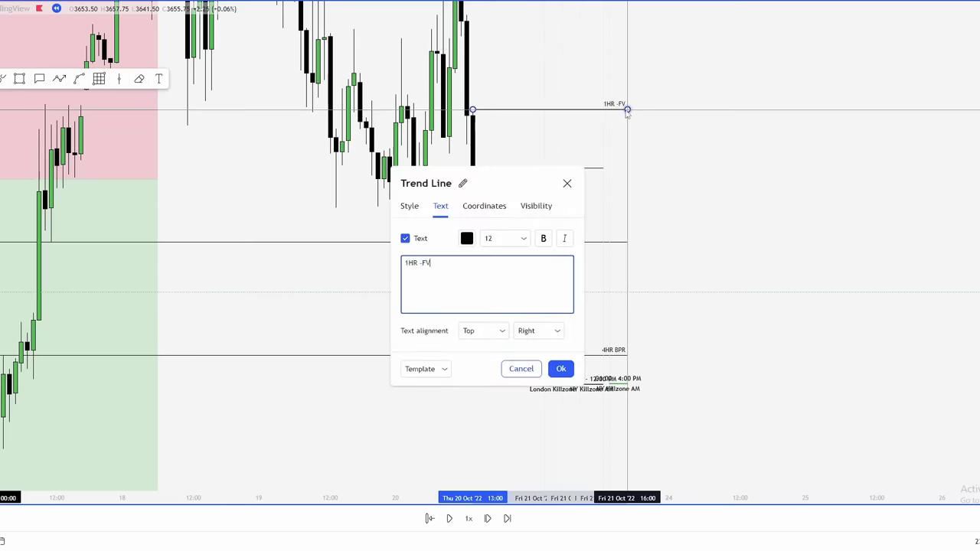
left_click(521, 368)
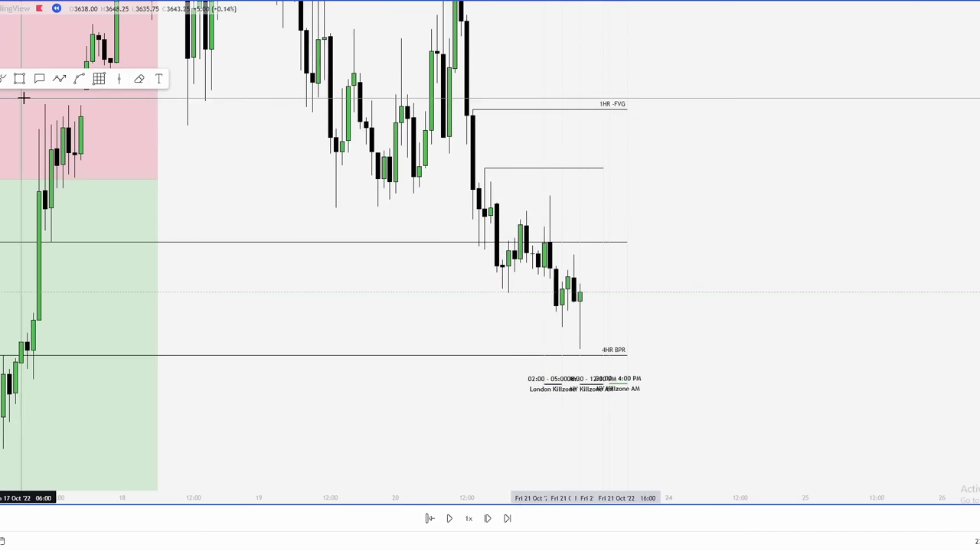
Step: Return the chart to the 5-minute interval and extend the 20 October 15:05 swing-high line to 21 October 16:00
type("5")
key("Return")
scroll(597, 241, "down", 3)
left_click_drag(799, 201, 643, 212)
scroll(643, 212, "down", 3)
left_click(61, 179)
left_click_drag(60, 179, 65, 179)
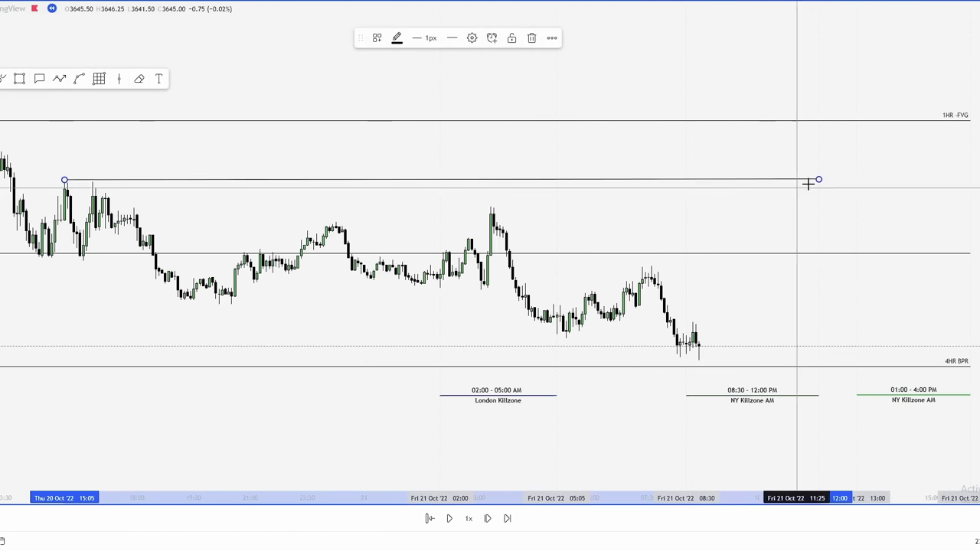
left_click_drag(819, 179, 859, 184)
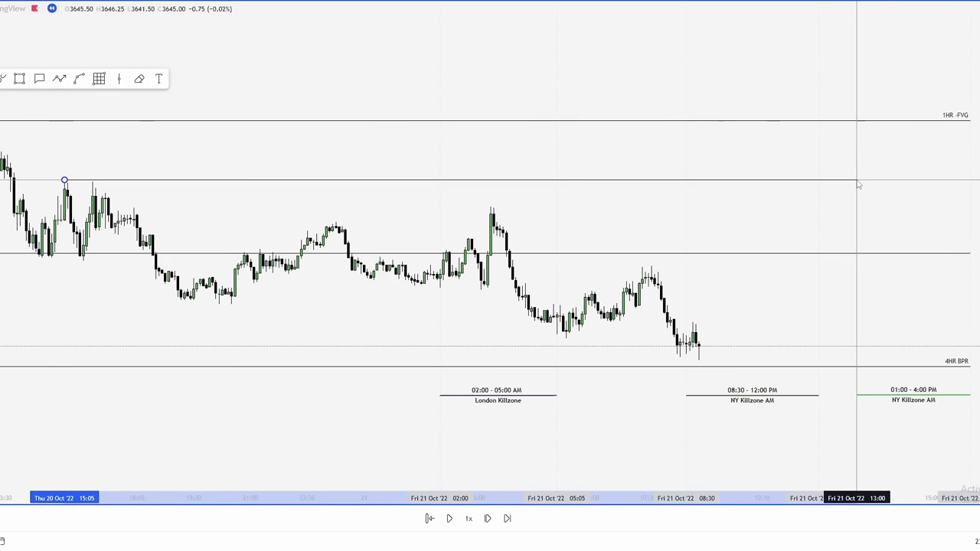
Step: Advance the replay candle by candle to 21 October 09:00
left_click(487, 519)
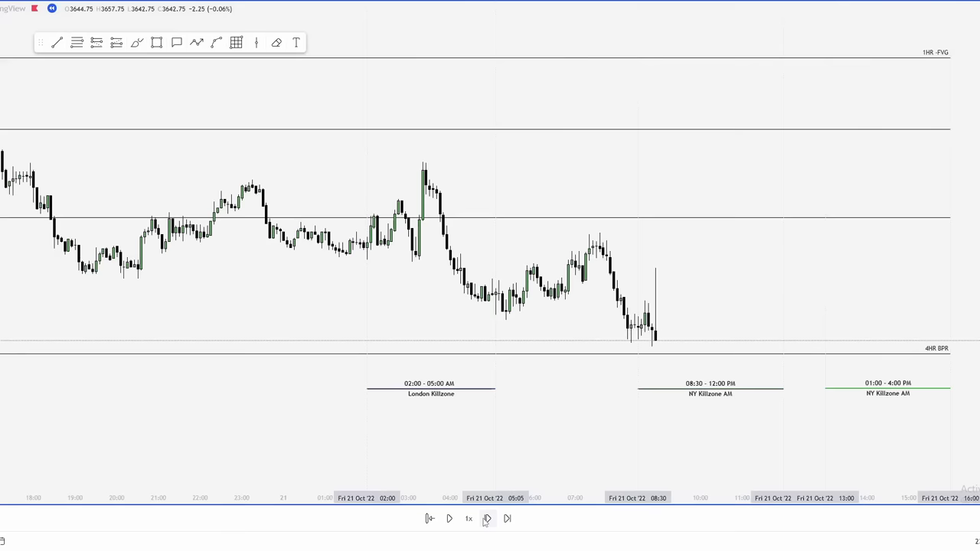
left_click(485, 519)
left_click(487, 518)
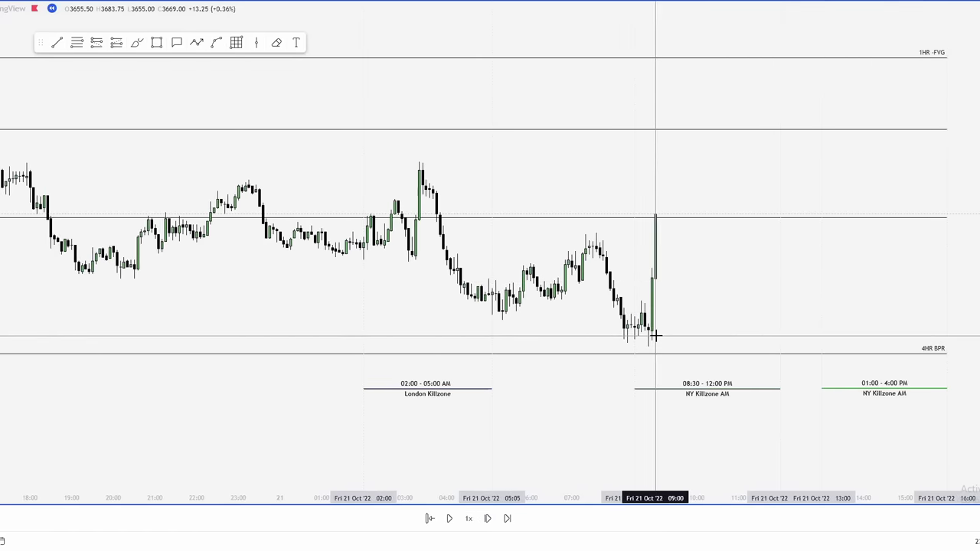
Step: Draw a short horizontal line from the last swing high before the NY AM killzone to 08:30 and label it SHIFT
mouse_move(690, 295)
left_mouse_down()
mouse_move(702, 292)
mouse_move(691, 289)
left_mouse_up()
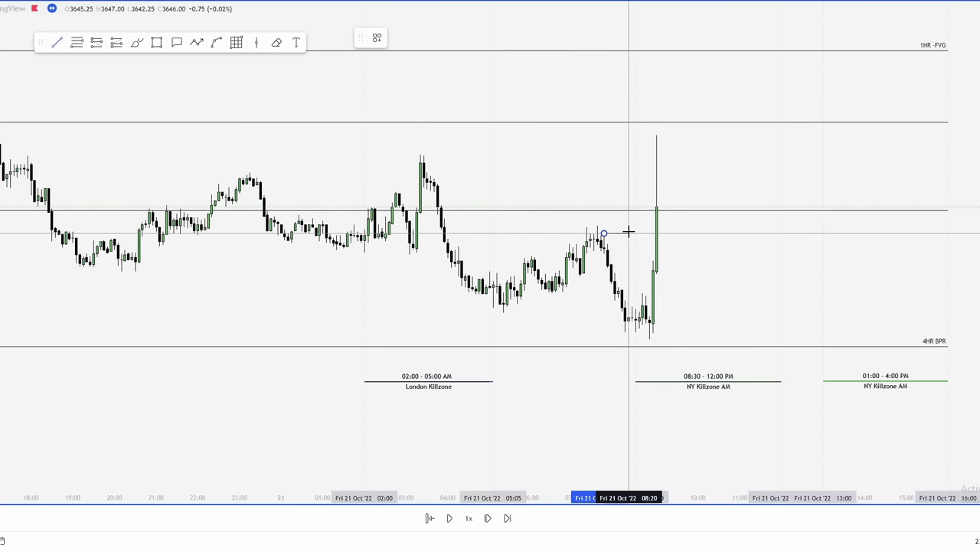
left_click(631, 232)
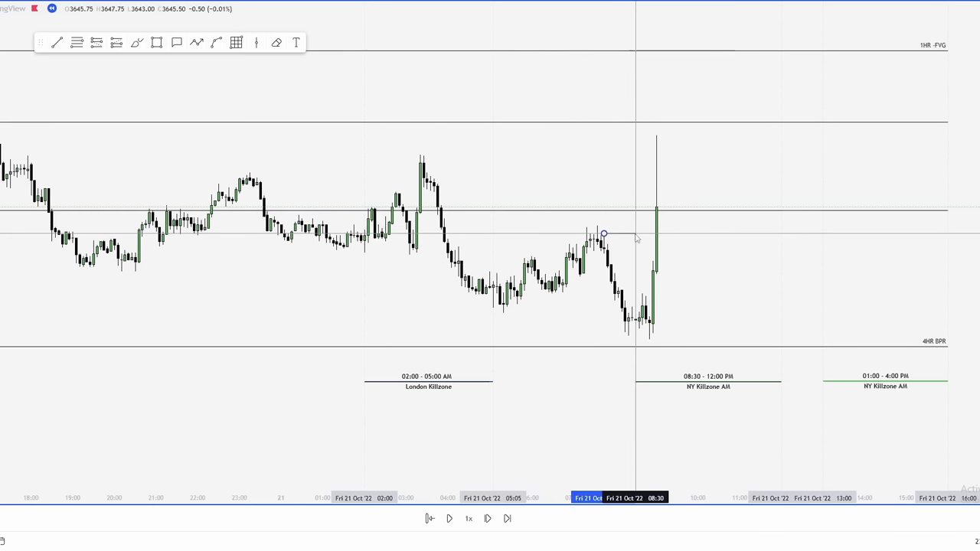
double_click(627, 234)
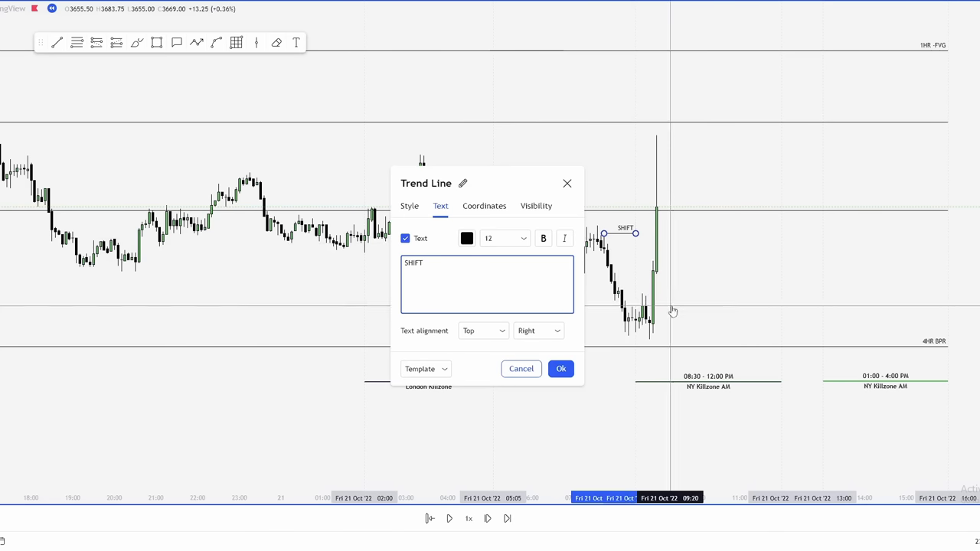
left_click(561, 368)
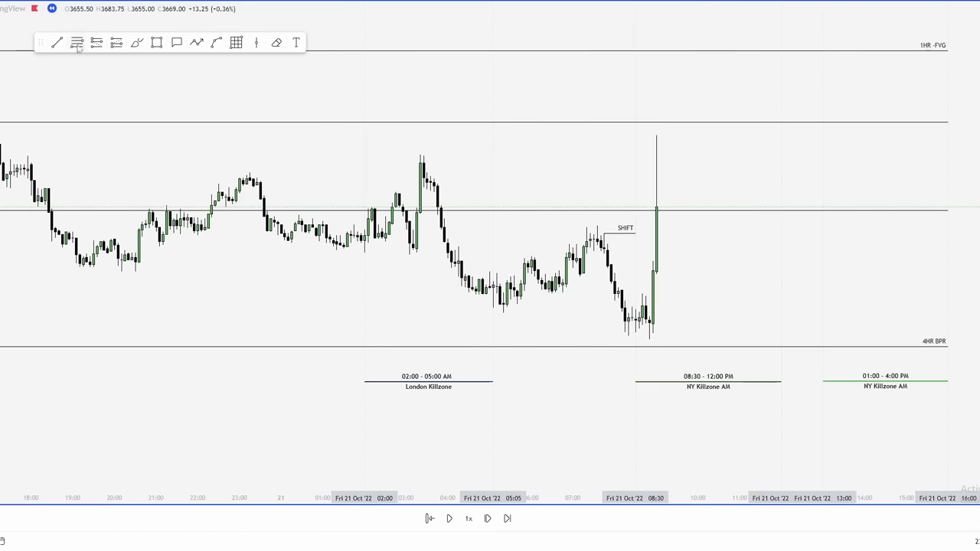
Step: Place a retracement from the low above the 4HR BPR line to the rally high, and stretch it to the new high as the replay advances
left_click(649, 339)
left_click(704, 311)
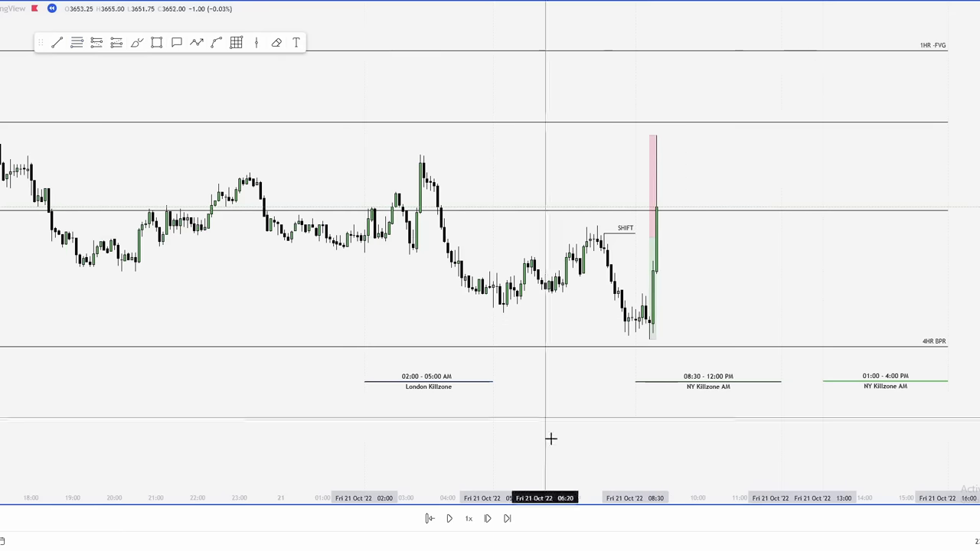
left_click(487, 519)
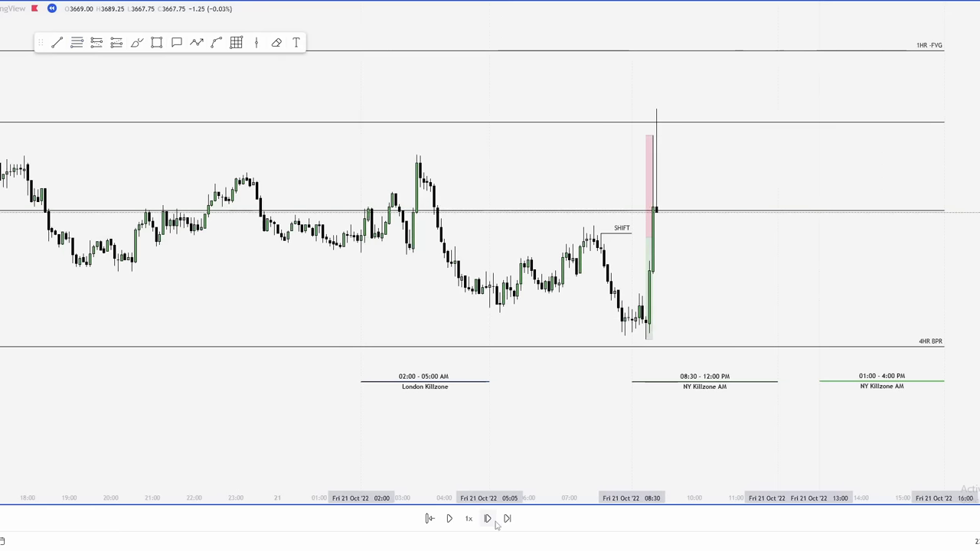
left_click(495, 522)
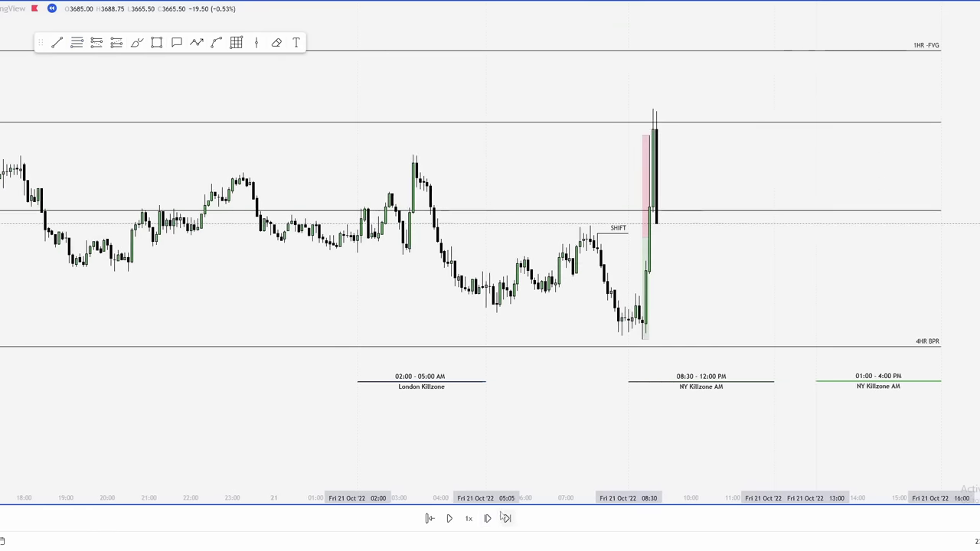
left_click_drag(649, 136, 653, 115)
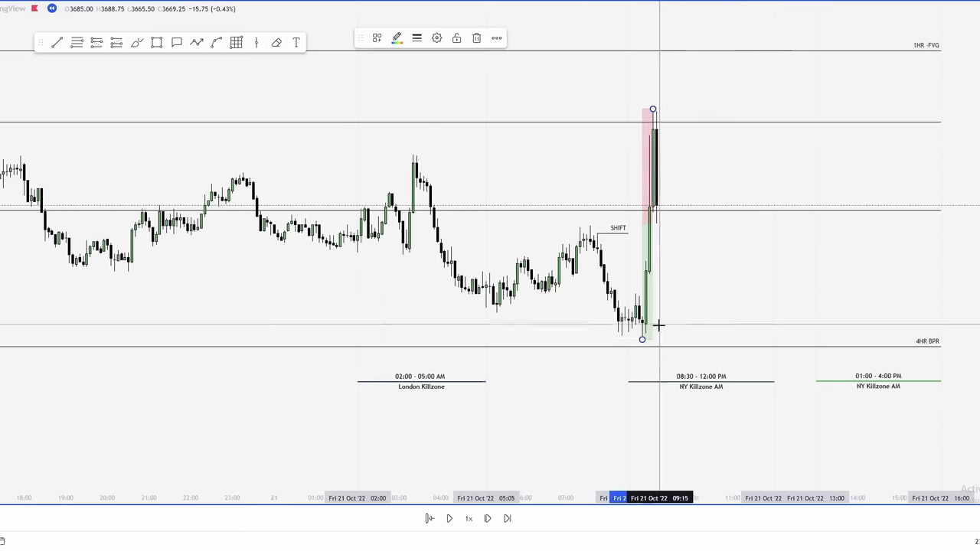
left_click(658, 325)
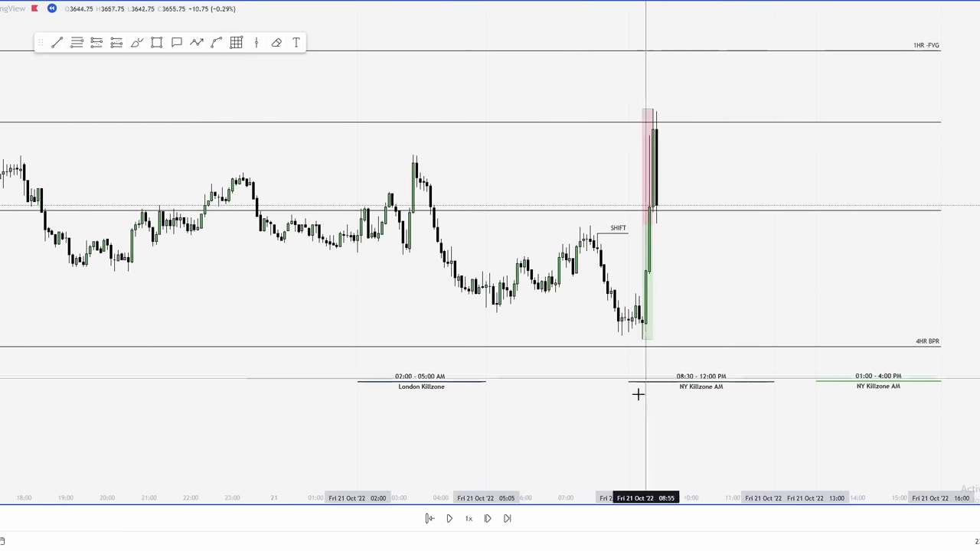
Step: Advance the replay to 09:15 and mark the price gap inside the NY AM rally with a yellow rectangle
left_click(489, 519)
left_click(490, 521)
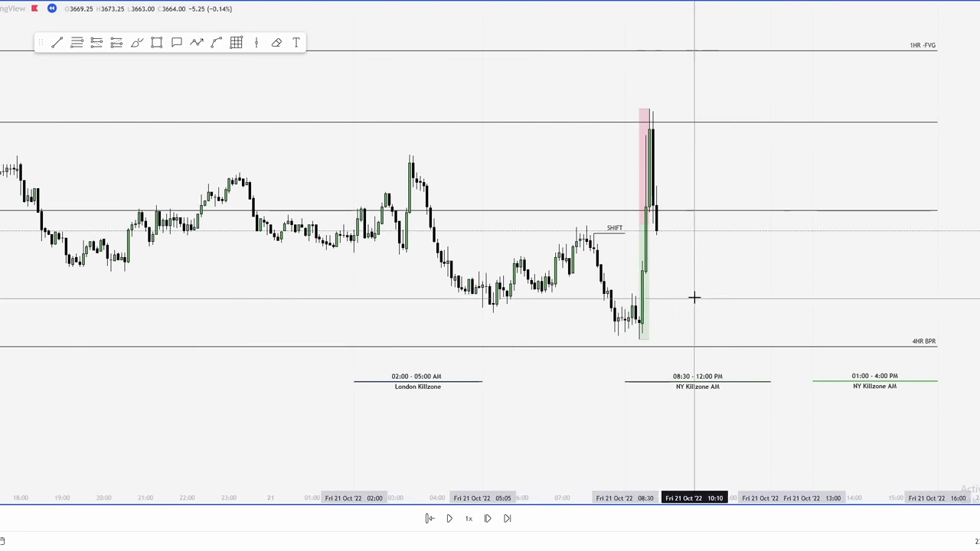
scroll(694, 298, "up", 2)
scroll(594, 239, "down", 1)
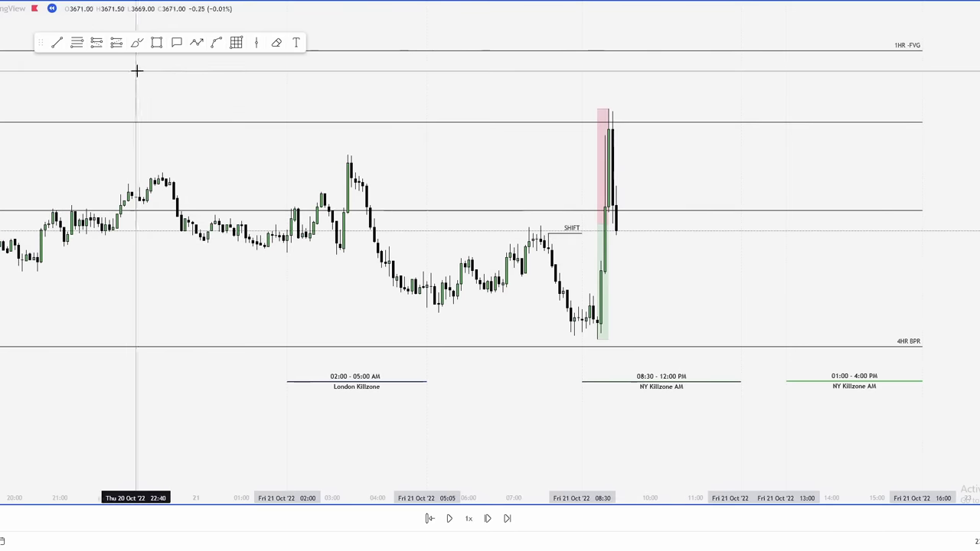
left_click(601, 261)
left_click_drag(609, 236, 632, 237)
left_click(652, 240)
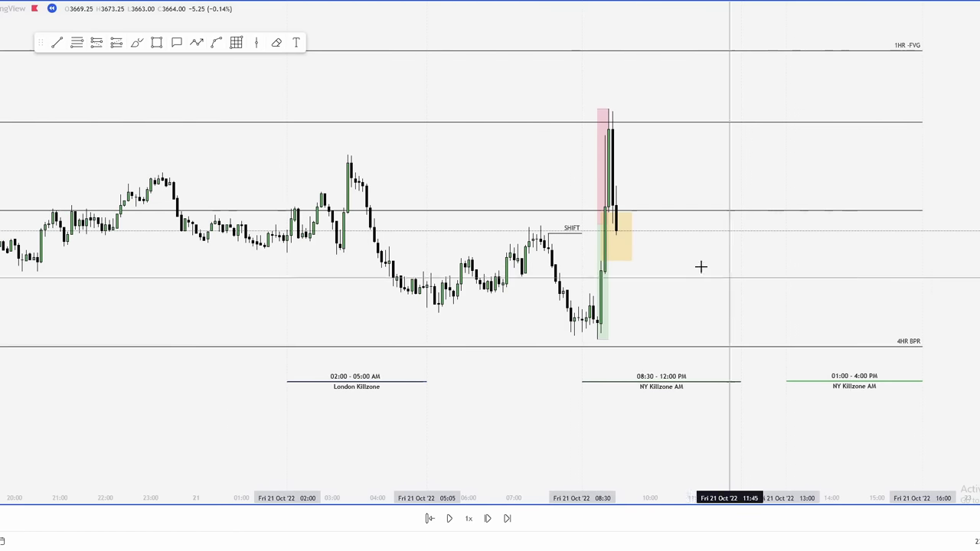
Step: Place a long position at the retracement midpoint with a 10.25-point stop, a 36-point target at the 1HR -FVG line and its end at 12:00
left_click_drag(672, 246, 677, 277)
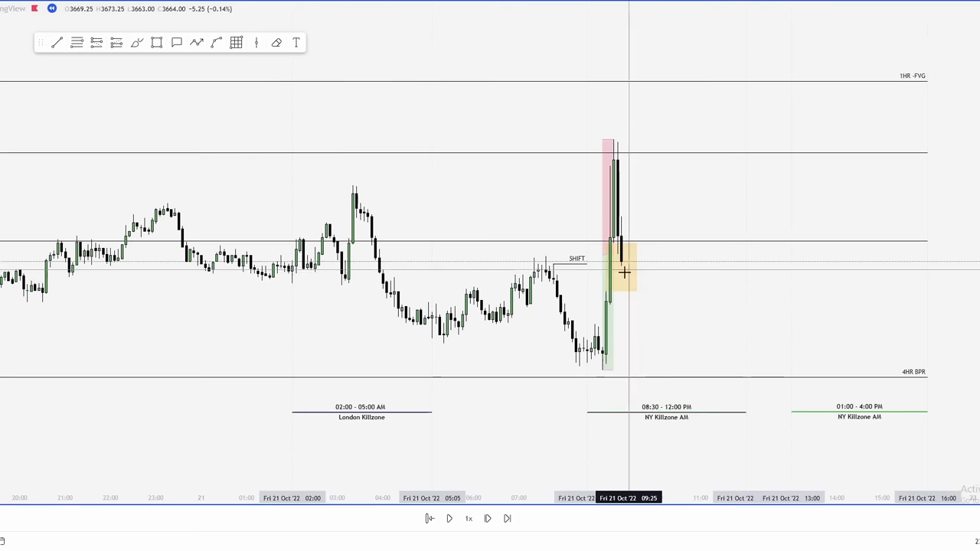
left_click(97, 43)
left_click(660, 254)
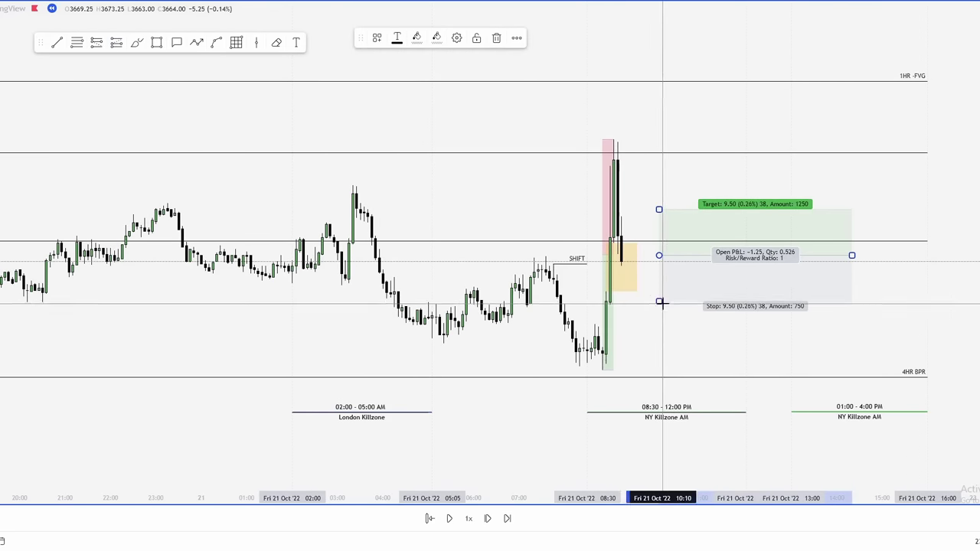
left_click_drag(658, 302, 611, 308)
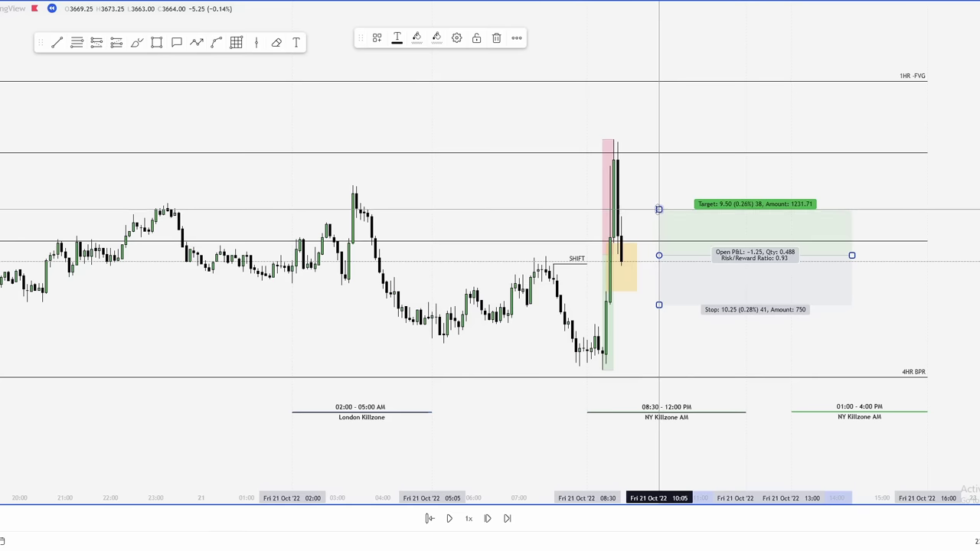
left_click_drag(659, 209, 676, 79)
left_click_drag(851, 256, 745, 262)
left_click(770, 273)
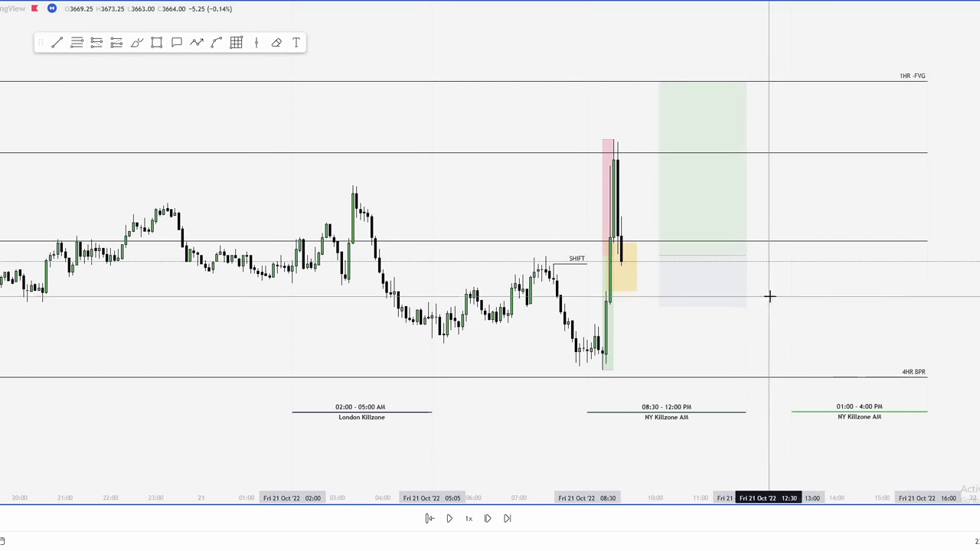
Step: Advance the replay candle by candle to 09:35 to test price against the long position's stop
left_click(488, 519)
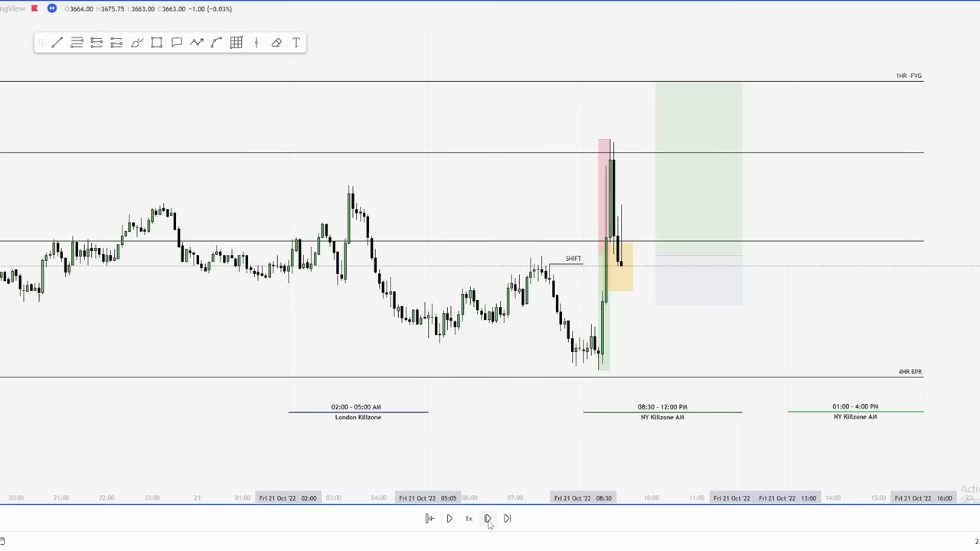
left_click(488, 519)
left_click(487, 519)
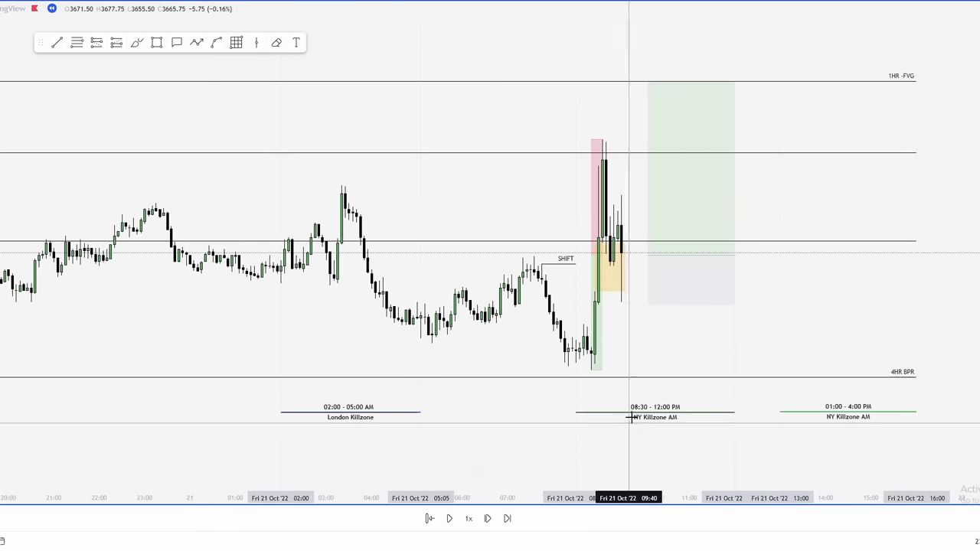
mouse_move(647, 306)
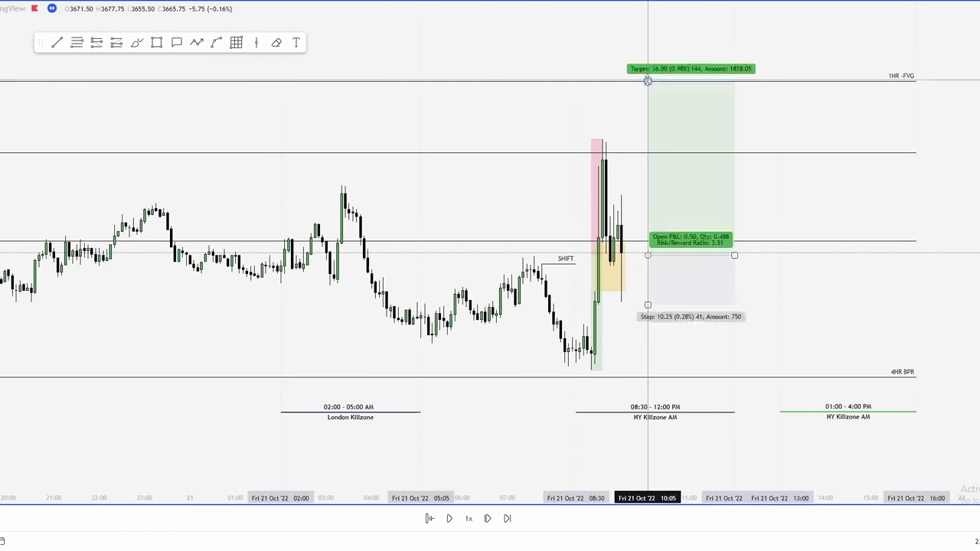
left_click(488, 519)
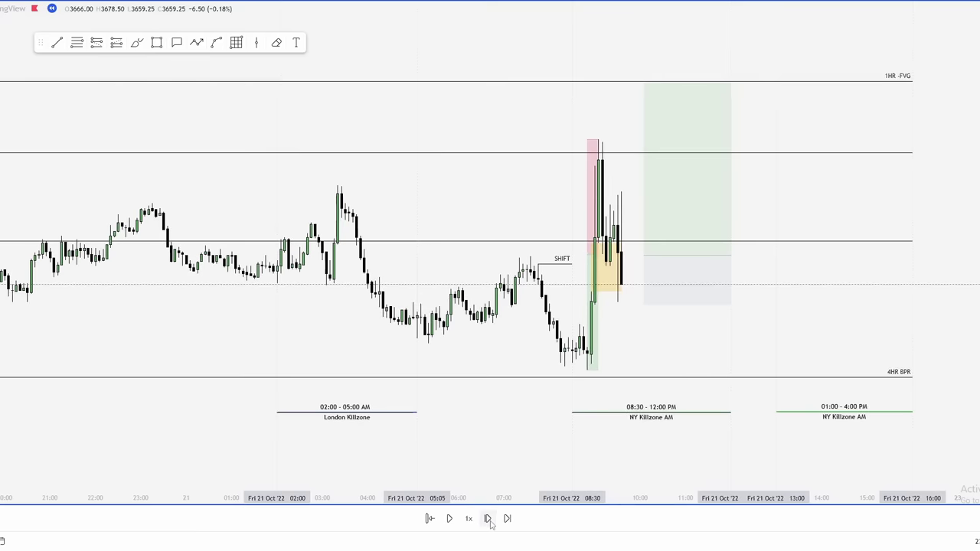
Step: Advance the replay candle by candle until price trades through the 1HR -FVG line
left_click(487, 519)
left_click(488, 519)
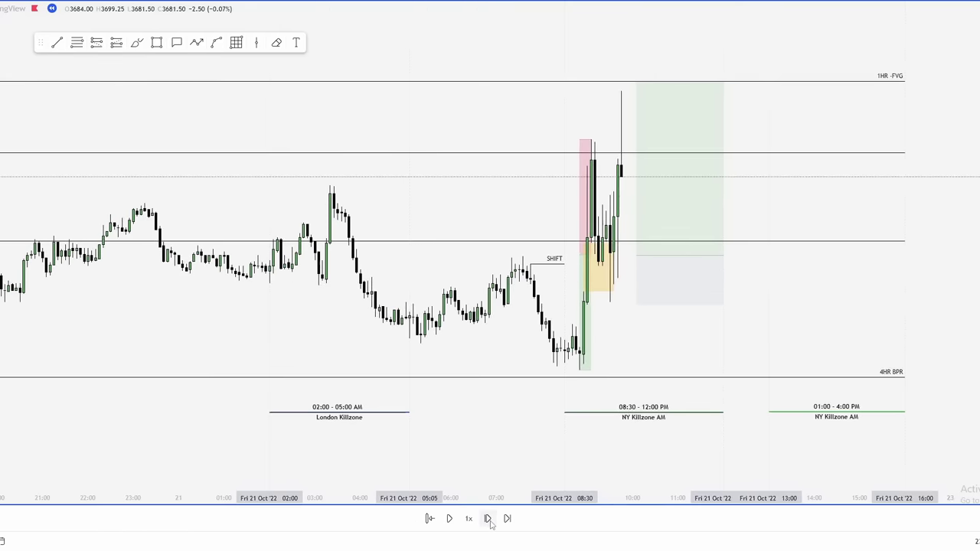
left_click(488, 519)
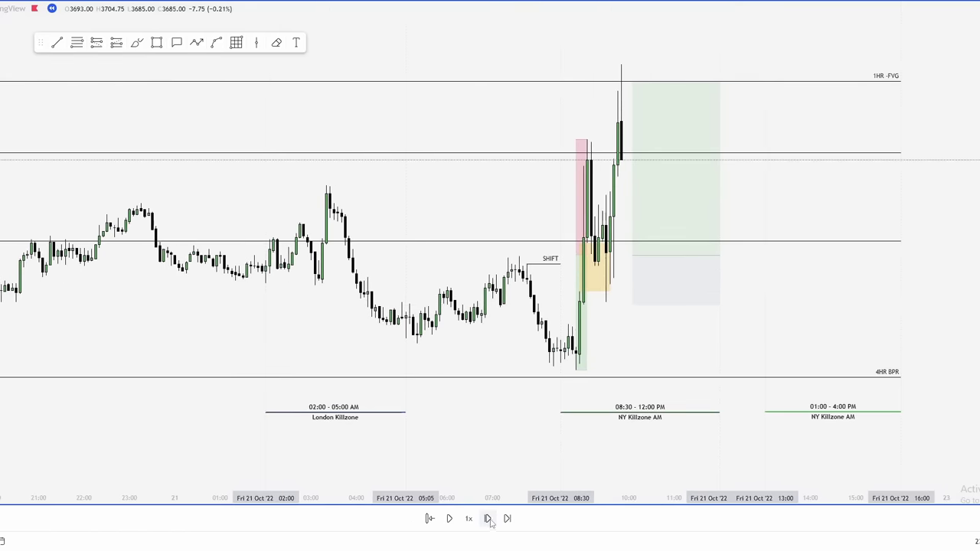
Step: Move the long position back in time so it starts at 09:15, keeping its entry at the retracement midpoint
left_click(635, 254, "shift")
left_click(643, 256)
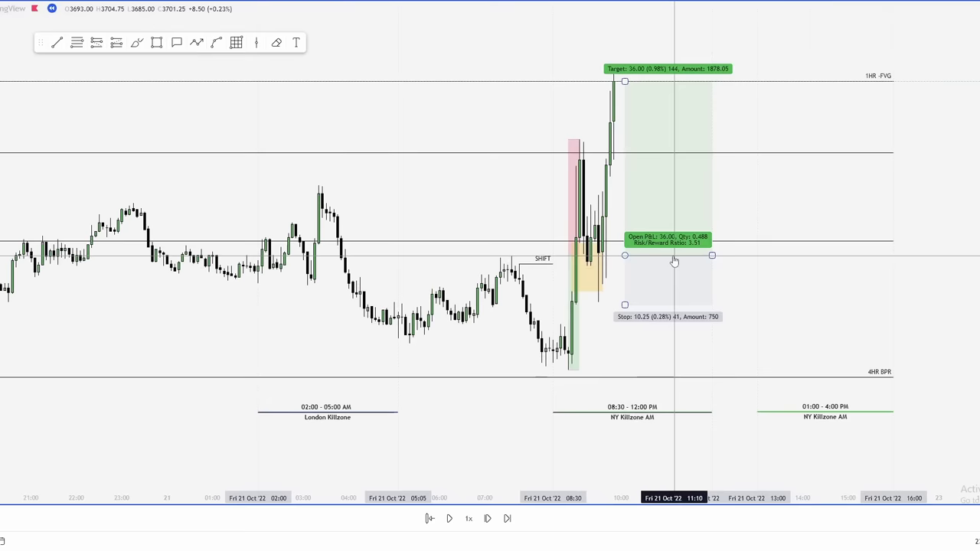
left_click_drag(675, 261, 635, 256)
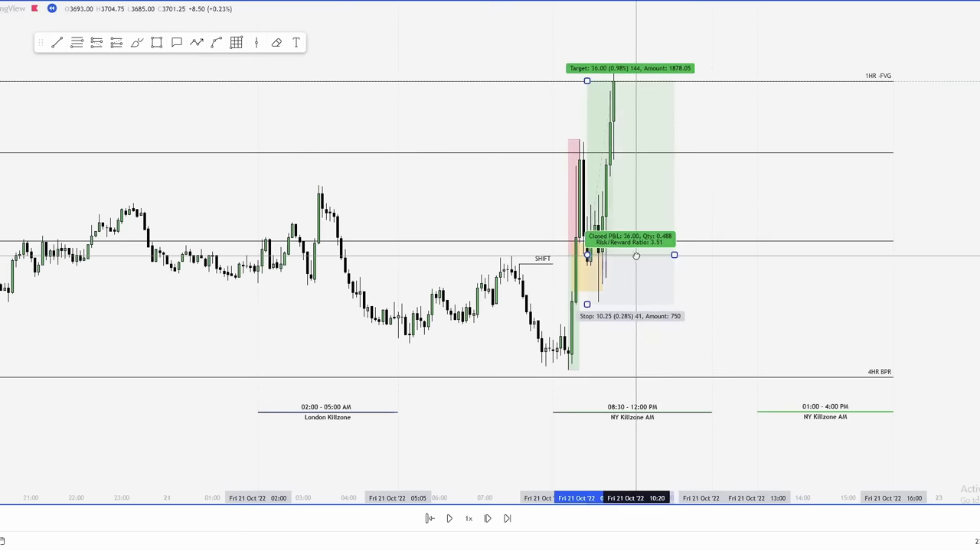
left_click(704, 271)
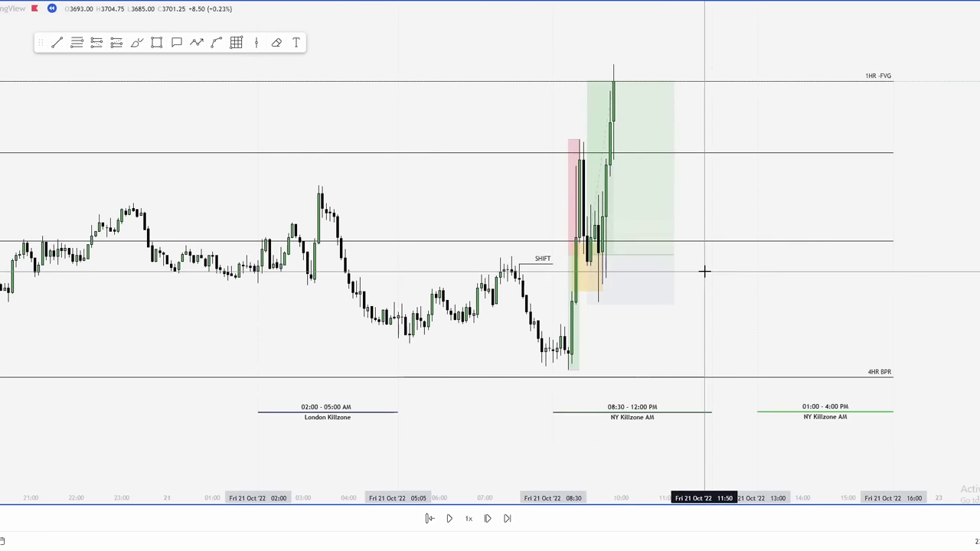
Step: Try the long position's stop at the low of the rally, 23.75 points from entry, and restore the 10.25-point stop
left_click_drag(838, 244, 851, 268)
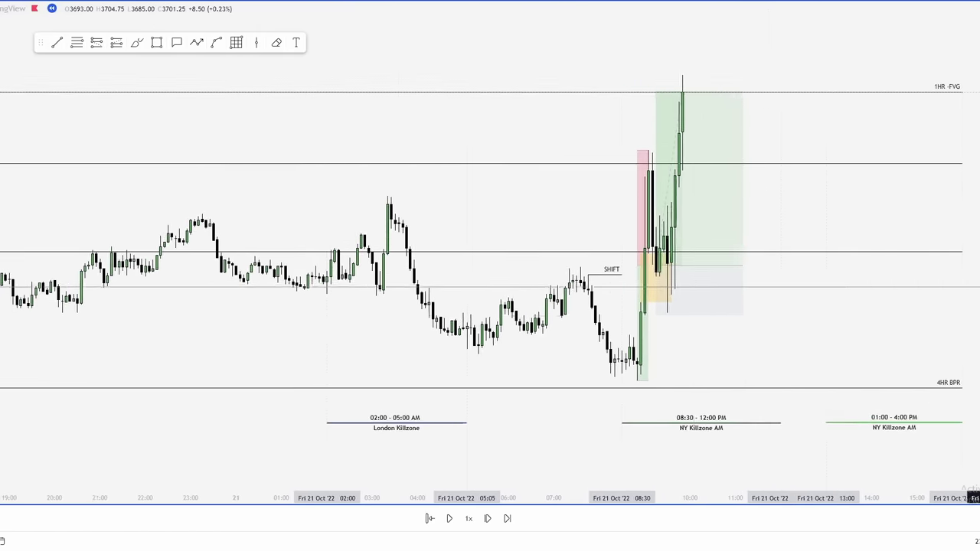
left_click(702, 315)
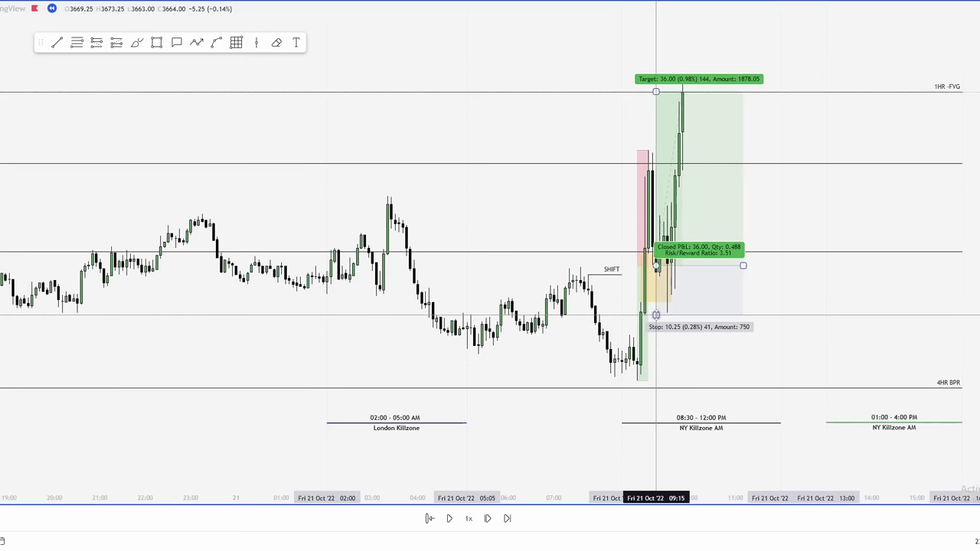
left_click_drag(656, 314, 659, 380)
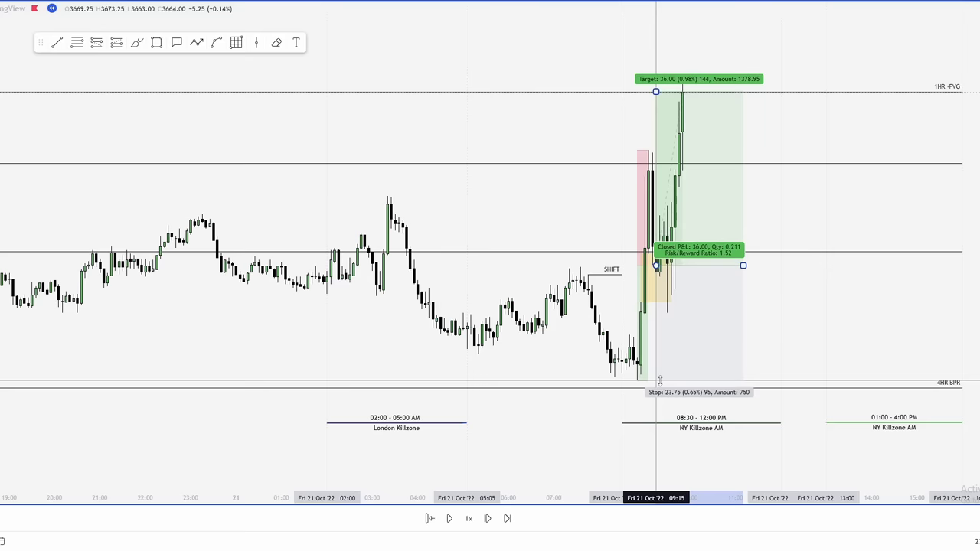
mouse_move(659, 380)
left_mouse_down()
mouse_move(666, 318)
mouse_move(724, 315)
left_mouse_up()
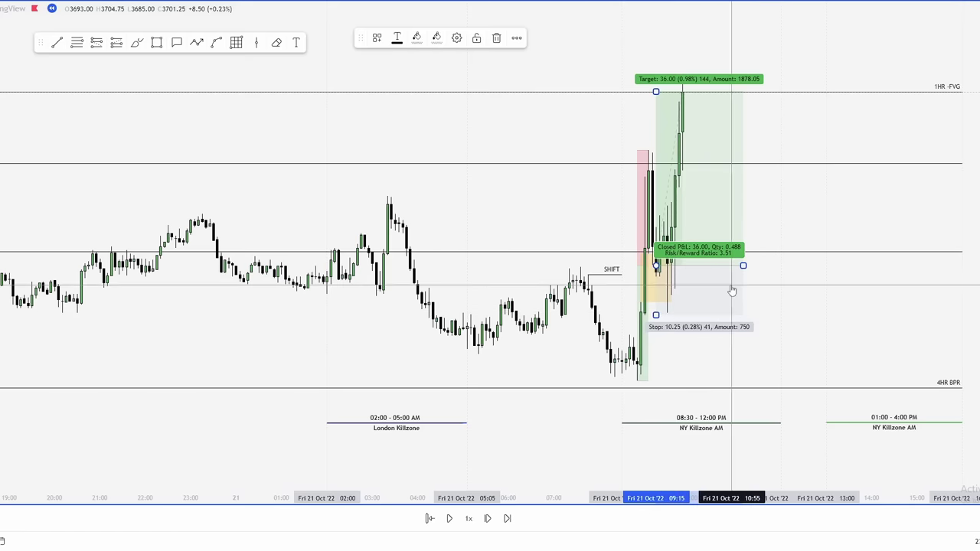
left_click(873, 316)
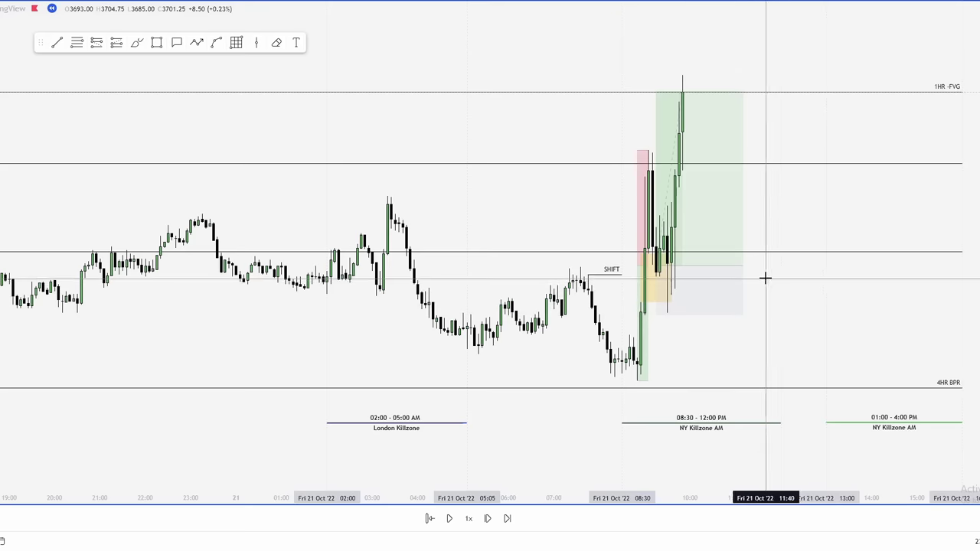
Step: Shorten the long position so it ends at about 10:35
mouse_move(742, 265)
left_mouse_down()
mouse_move(717, 266)
mouse_move(741, 321)
left_mouse_up()
left_click(741, 276)
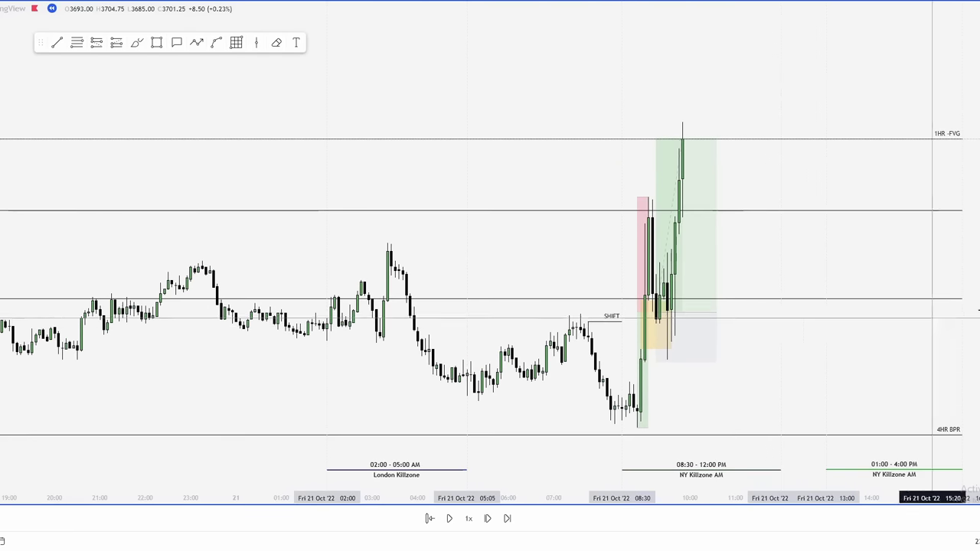
left_click_drag(979, 317, 979, 292)
scroll(979, 389, "down", 2)
scroll(979, 358, "up", 2)
left_click_drag(800, 326, 817, 318)
scroll(817, 318, "up", 1)
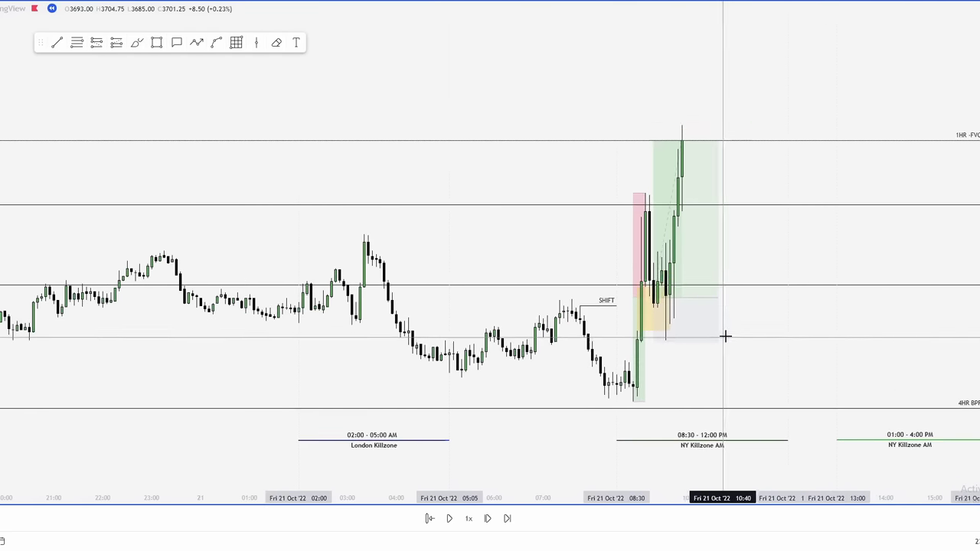
left_click_drag(728, 420, 725, 406)
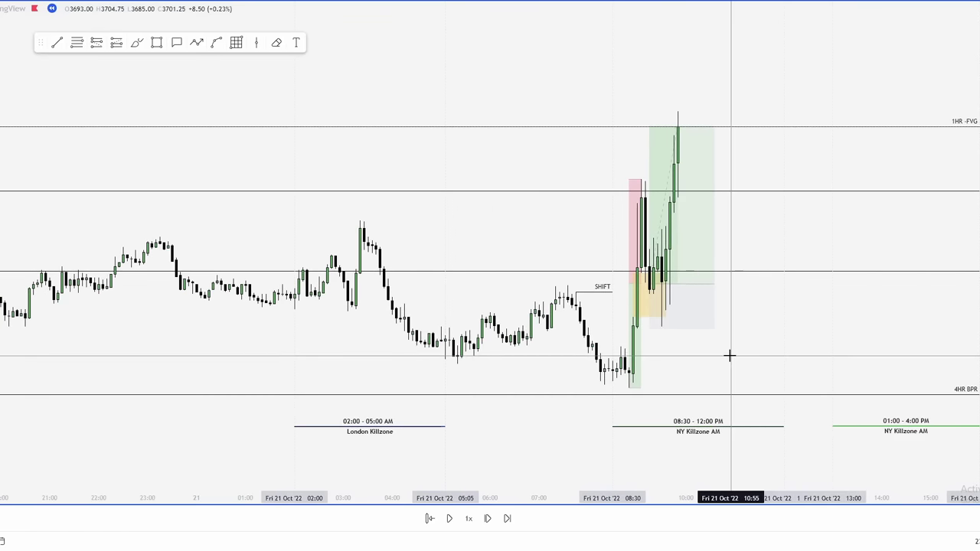
scroll(733, 354, "down", 2)
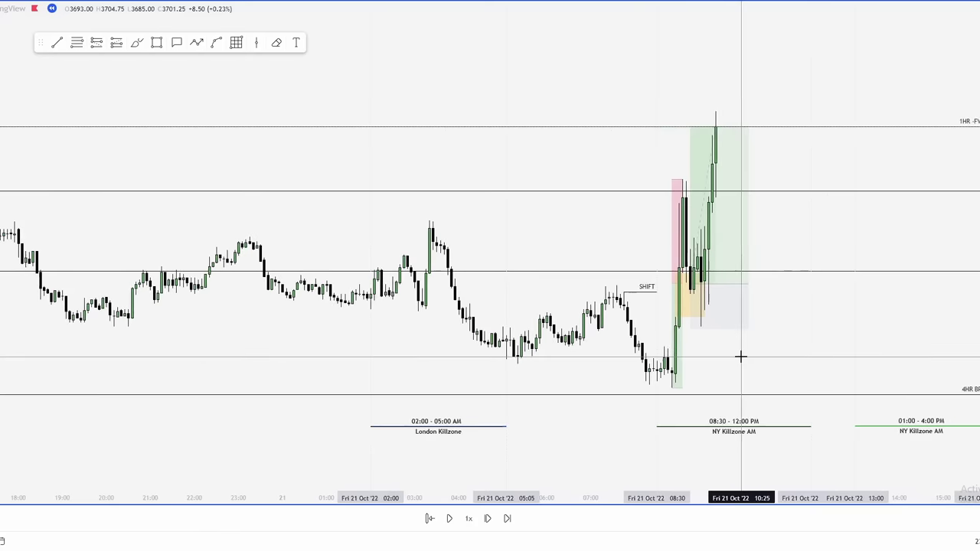